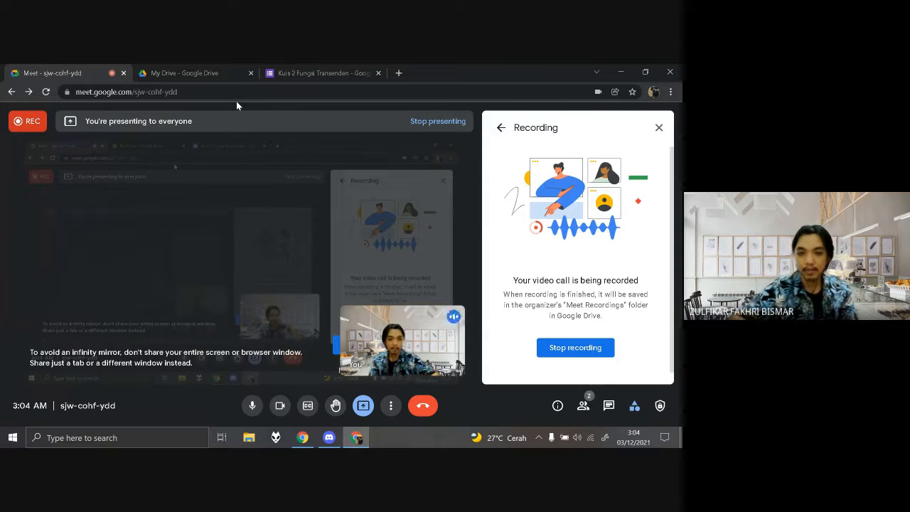
Step: Switch to Google Drive and show the Google Forms choices for creating a new file
key(ctrl+Tab)
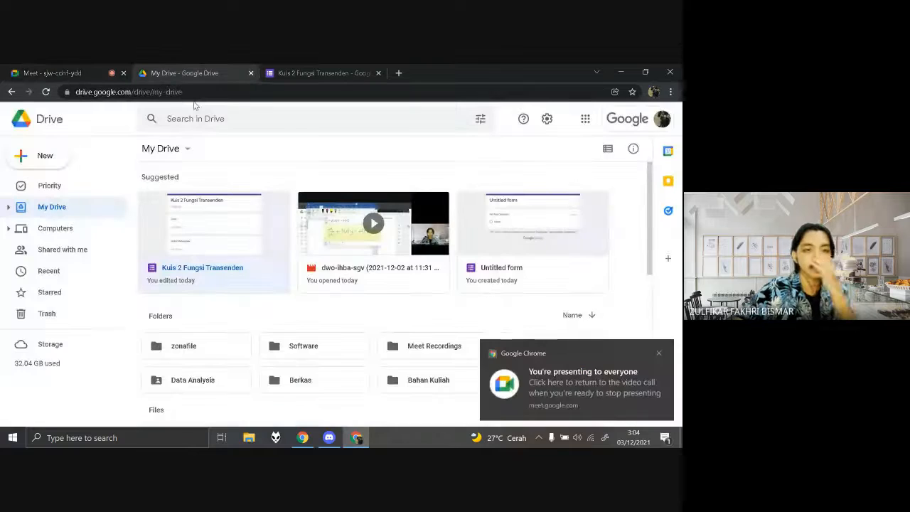
key(c)
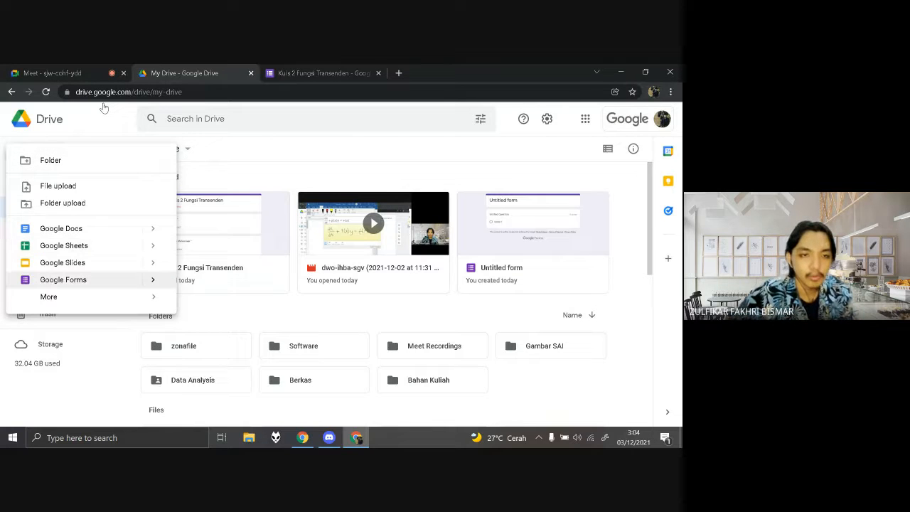
mouse_move(153, 279)
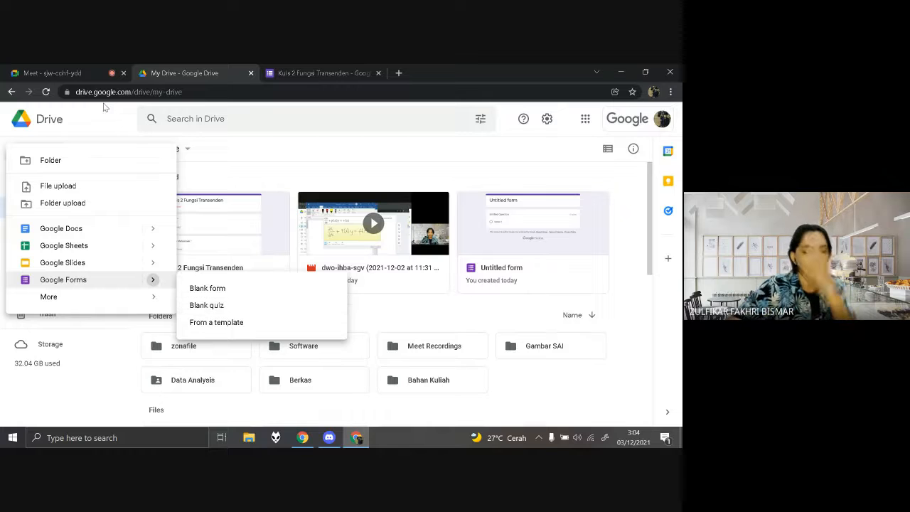
Step: Switch to the Kuis 2 Fungsi Transenden form and examine the header and identity fields of its first section
key(ctrl+Tab)
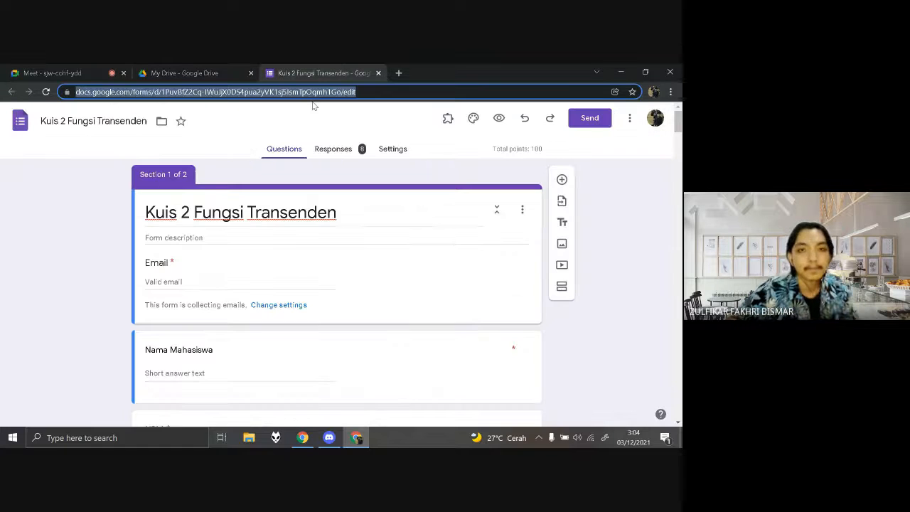
click(250, 107)
scroll(250, 107, down, 1)
scroll(250, 107, up, 1)
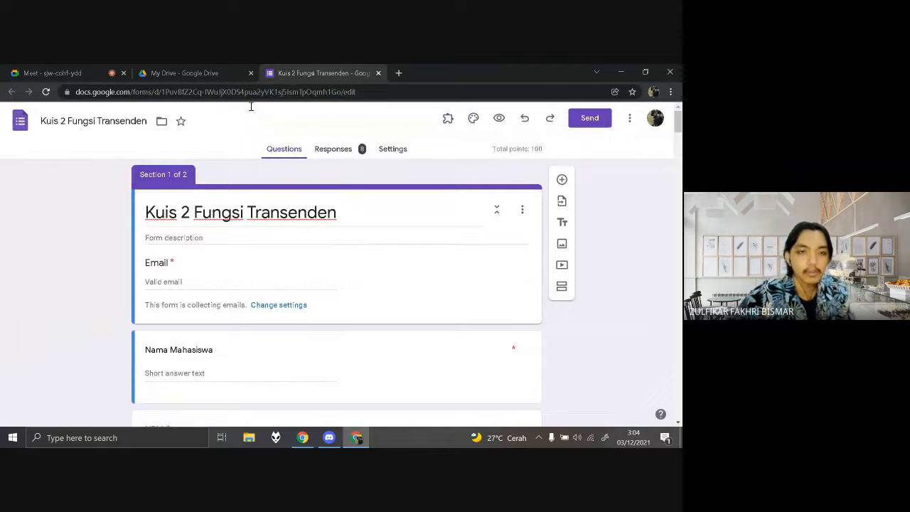
scroll(250, 107, down, 1)
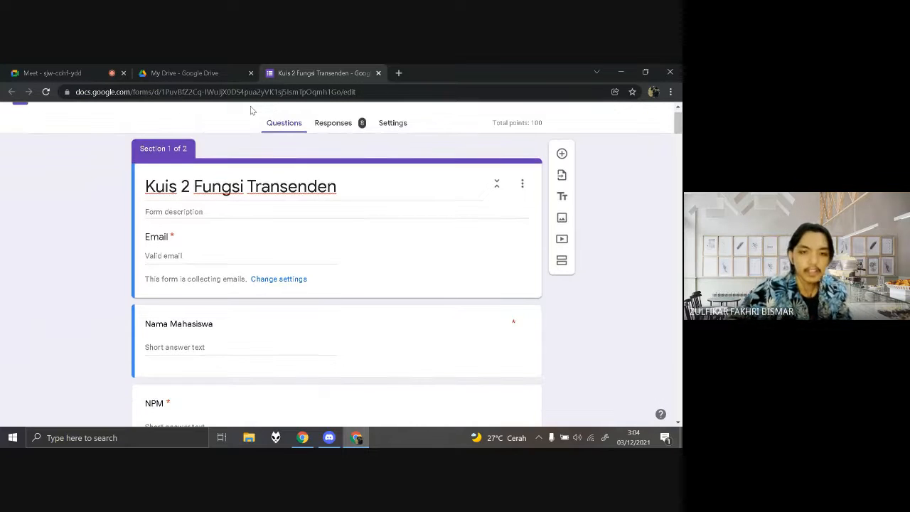
scroll(250, 106, up, 1)
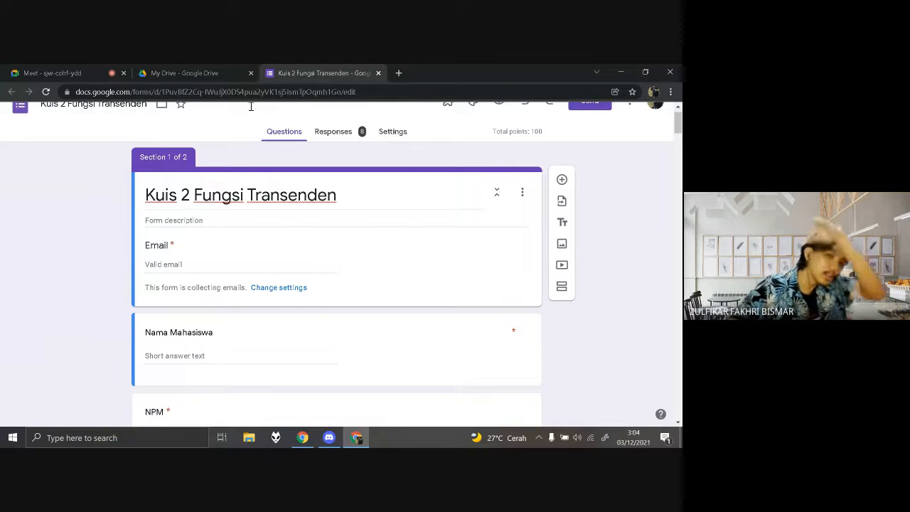
scroll(250, 107, down, 2)
scroll(250, 110, up, 3)
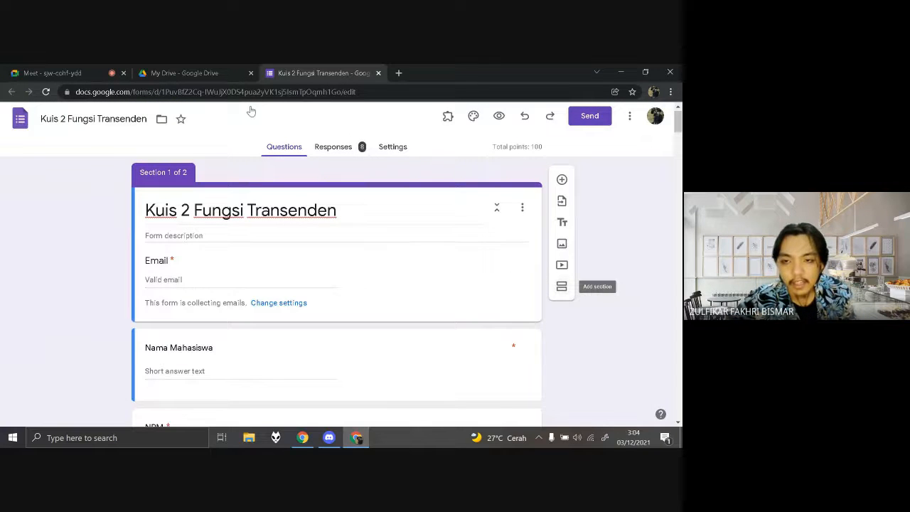
scroll(250, 111, down, 1)
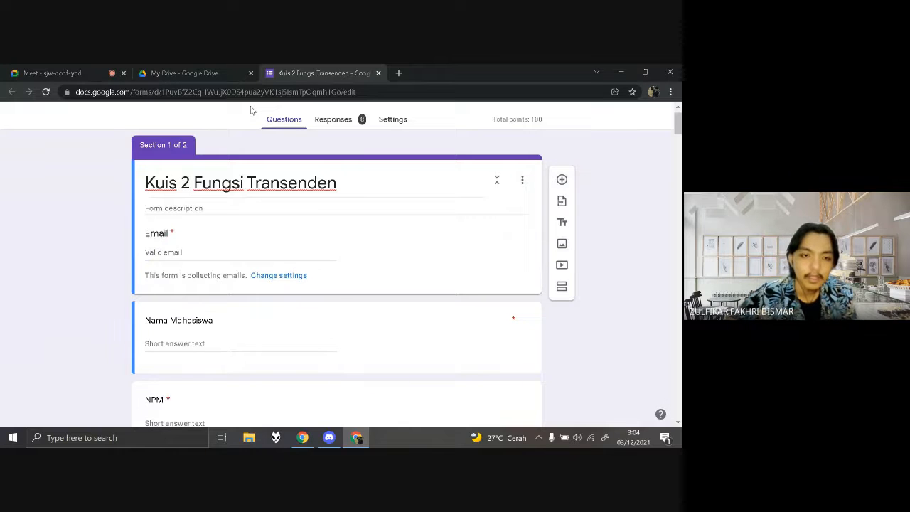
Step: Open the Nama Mahasiswa question for editing and choose Short answer as its question type
click(250, 327)
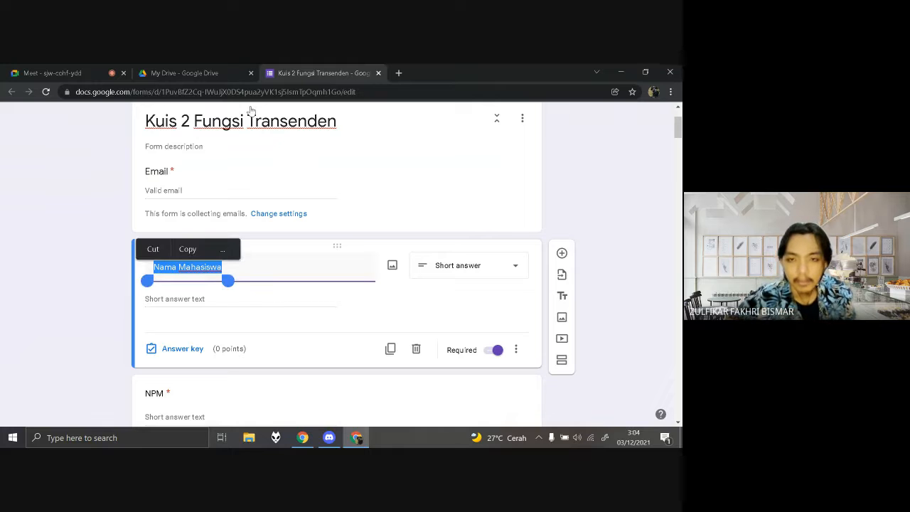
click(469, 265)
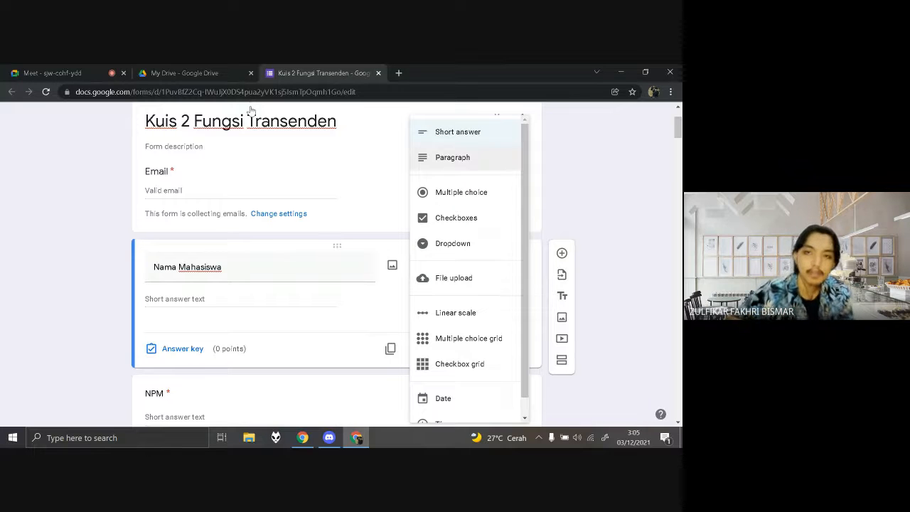
click(458, 131)
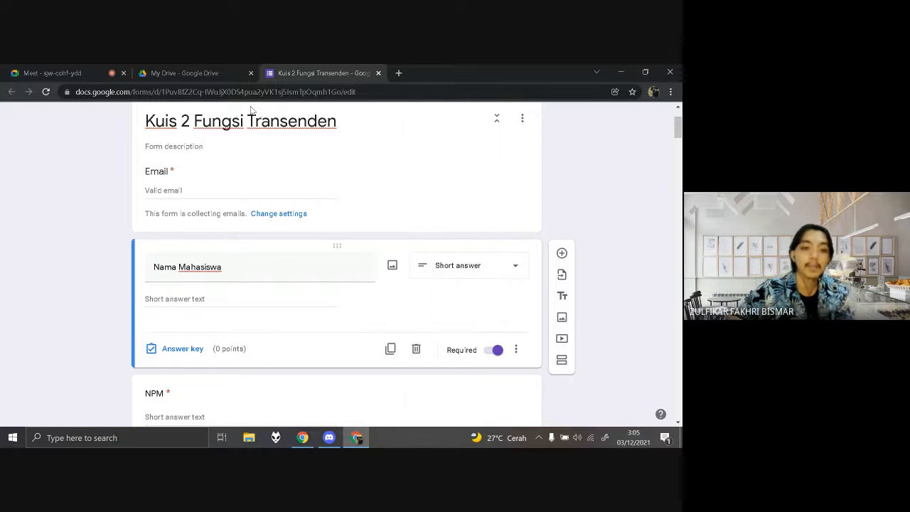
Step: Open the answer key of the Nama Mahasiswa question, check its points value and close the key
click(182, 349)
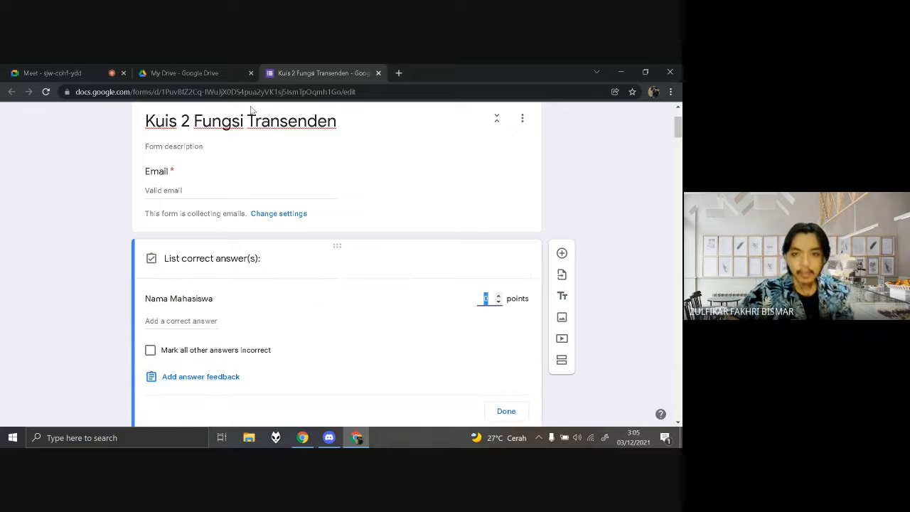
scroll(251, 110, down, 2)
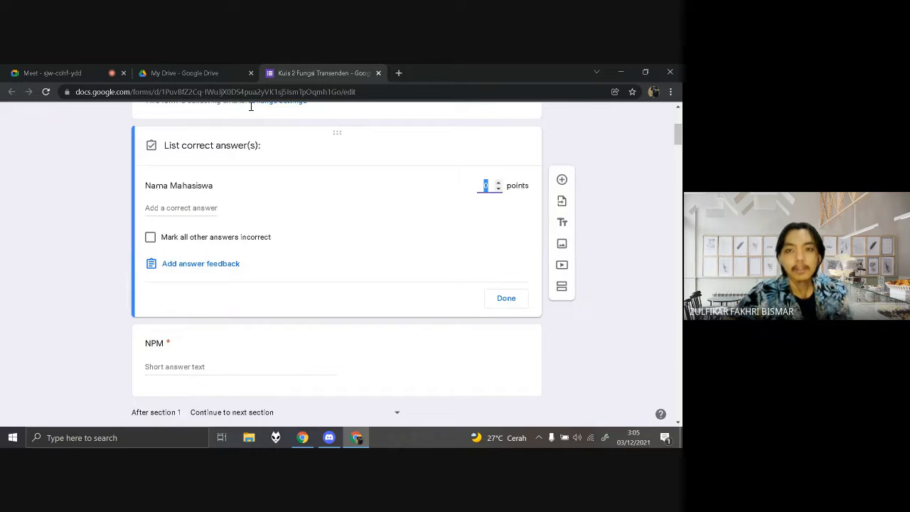
double_click(486, 185)
double_click(486, 185)
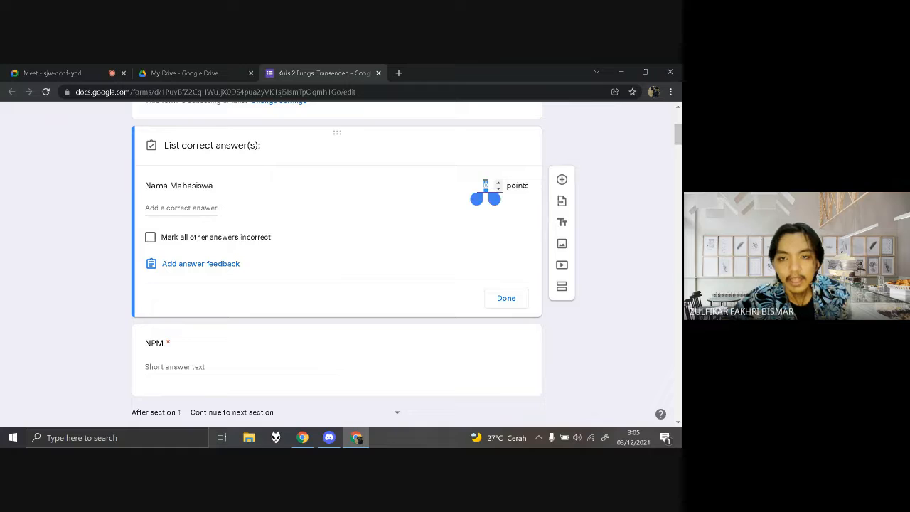
click(486, 185)
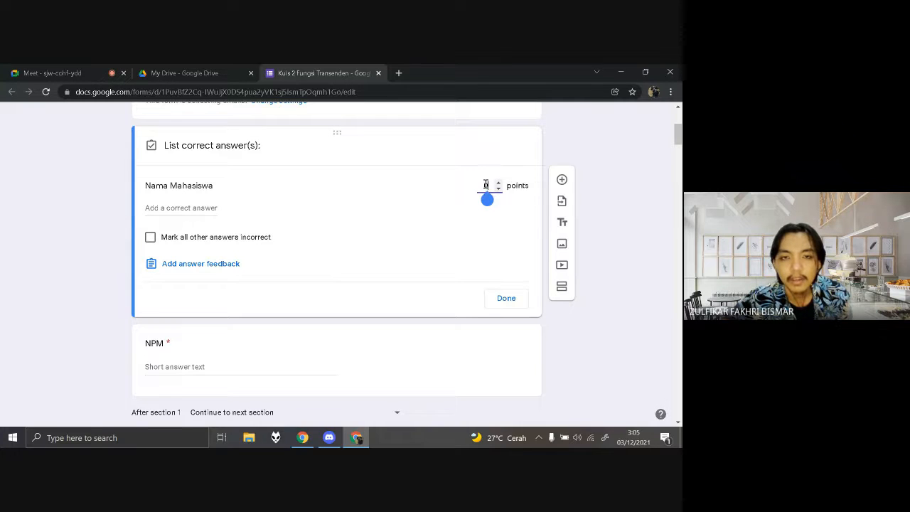
click(486, 185)
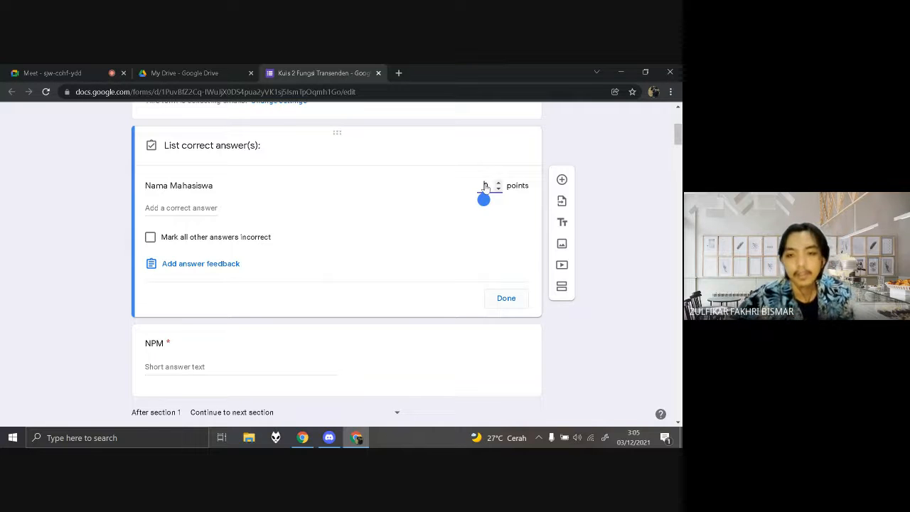
click(506, 299)
click(188, 233)
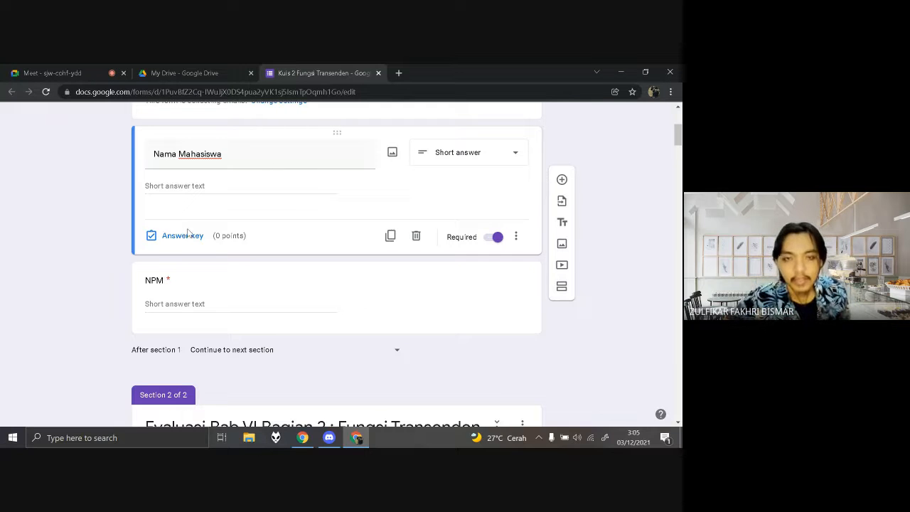
Step: Open the NPM question and the first question of section 2, and review the latter's text and available question types
click(189, 283)
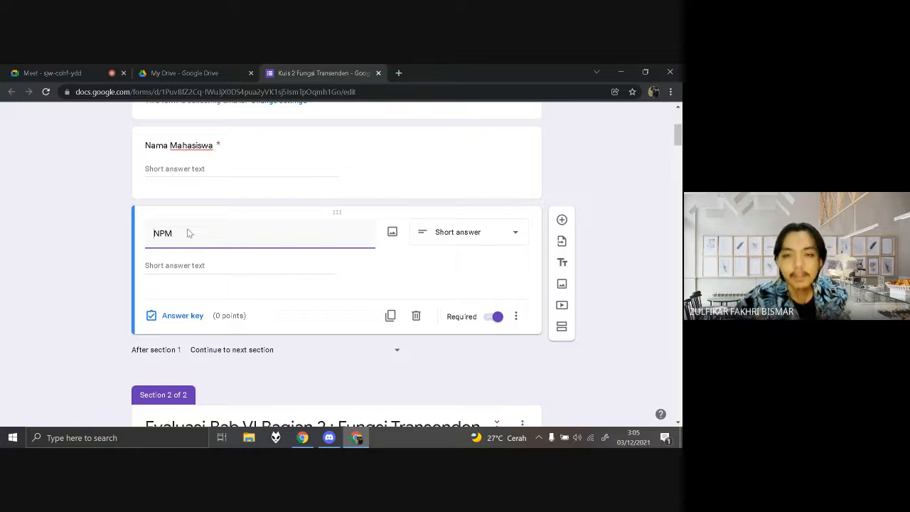
scroll(188, 233, down, 3)
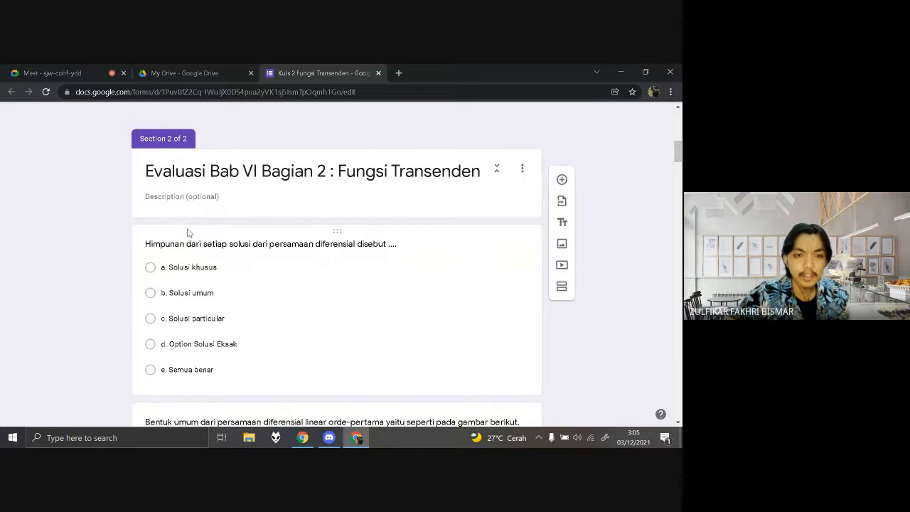
click(188, 229)
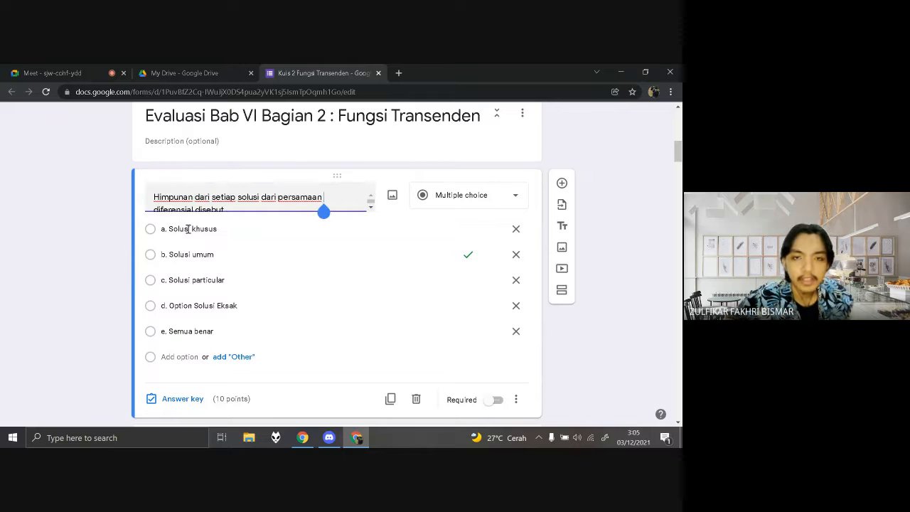
click(371, 207)
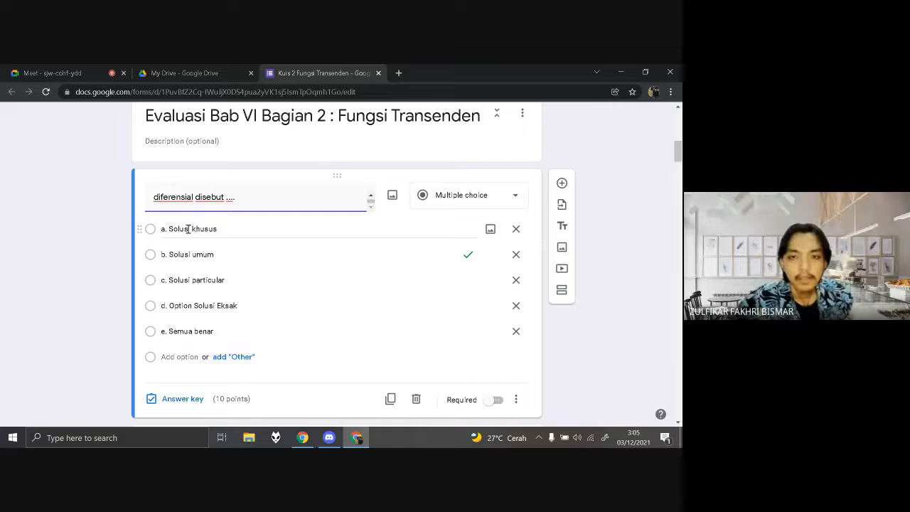
click(468, 195)
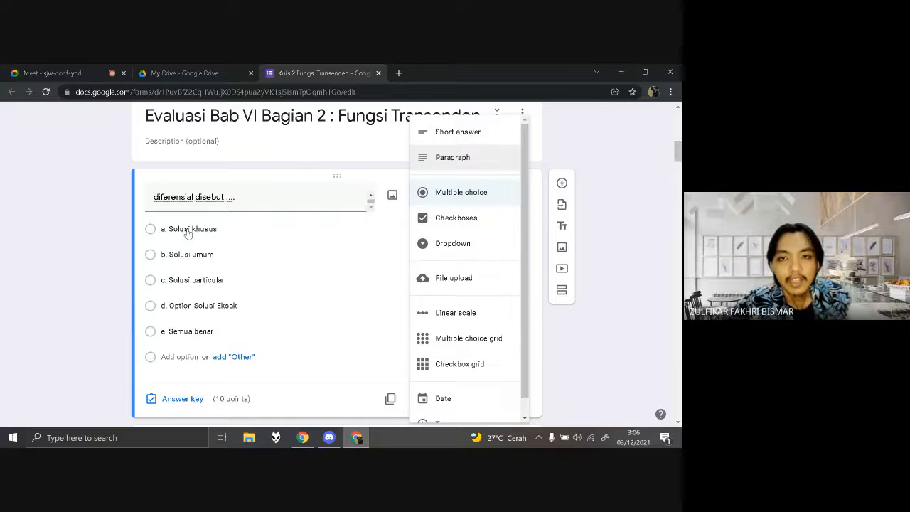
click(188, 230)
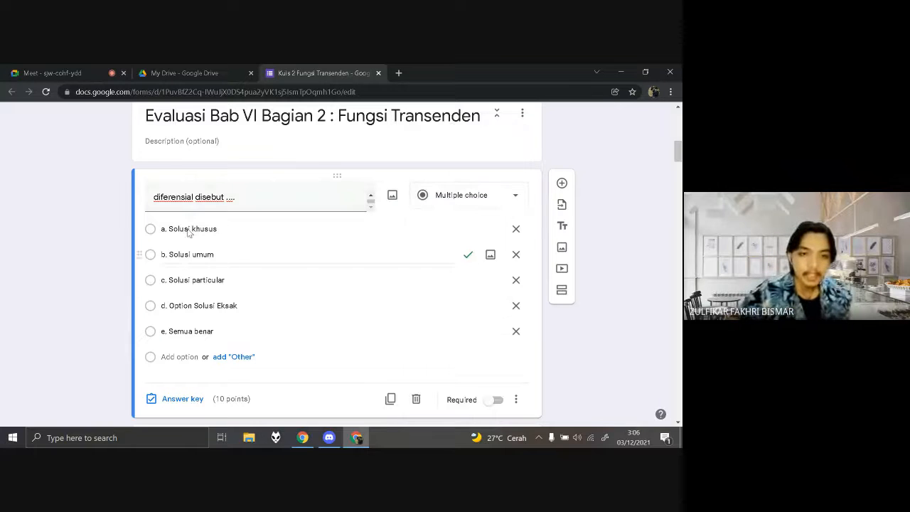
Step: Add the answer option "f. Salah Semua" and one further blank option to the first question of section 2
click(180, 357)
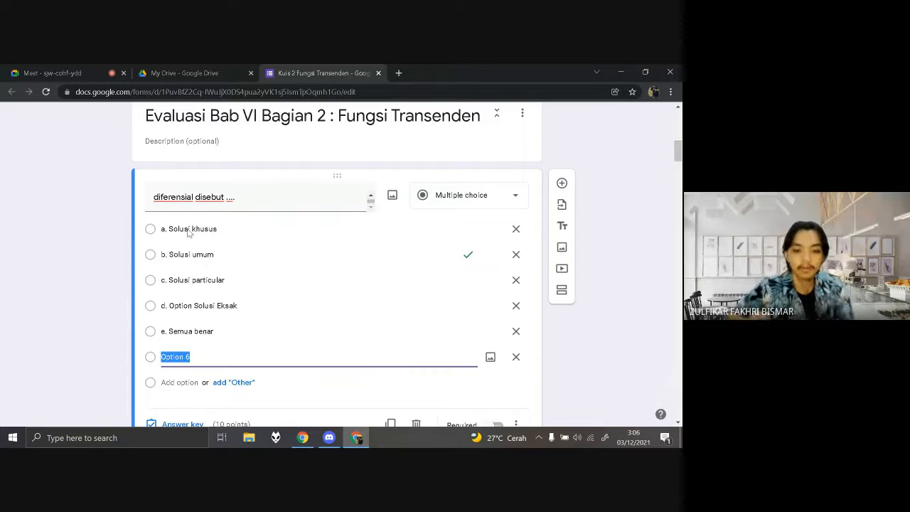
text(f. Salah)
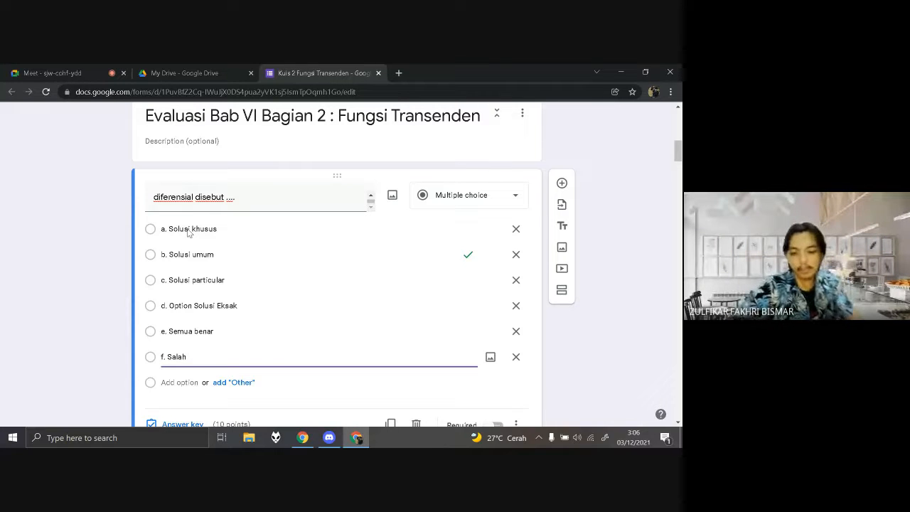
text( Semua)
key(Return)
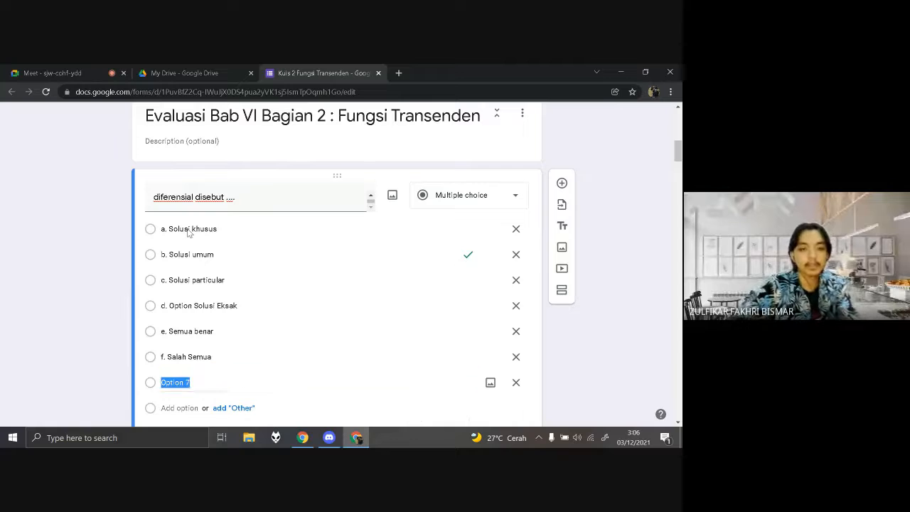
Step: Open the first section 2 question's answer key, check its correct answer and points, and close the key
scroll(189, 233, down, 2)
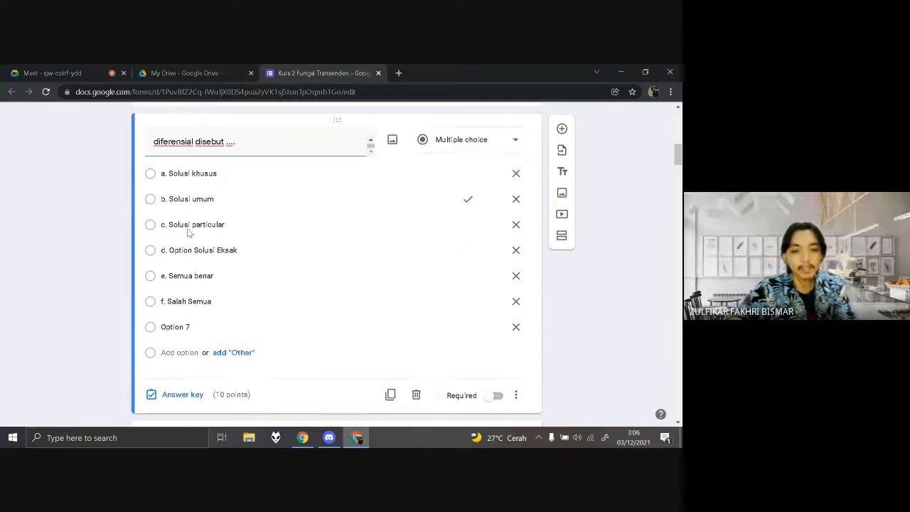
click(183, 352)
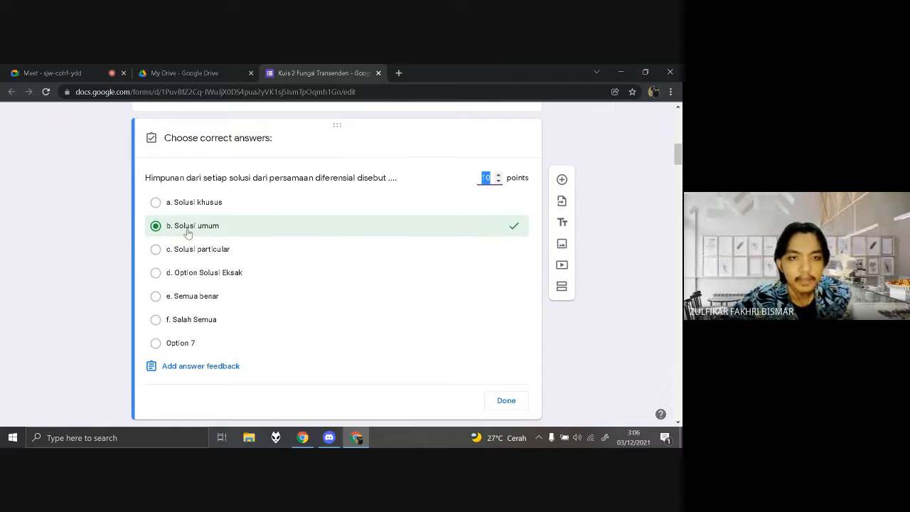
click(187, 233)
click(187, 232)
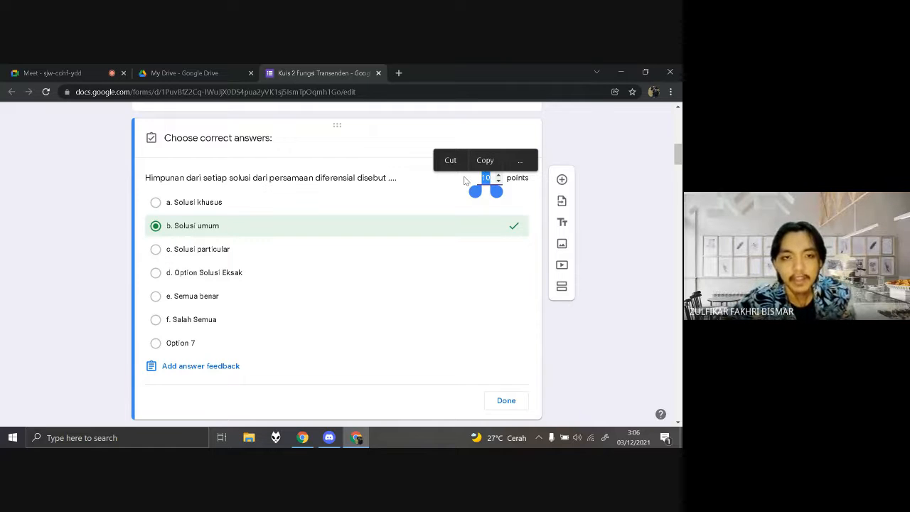
click(450, 435)
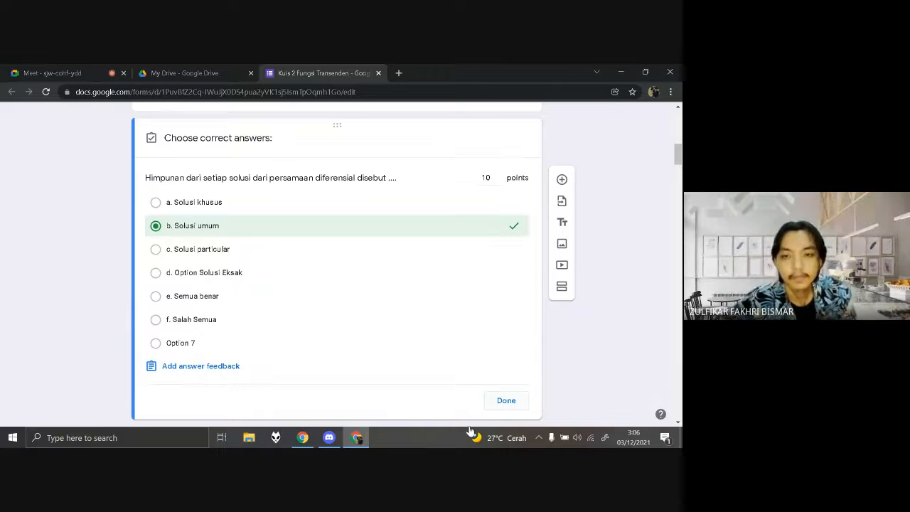
click(506, 400)
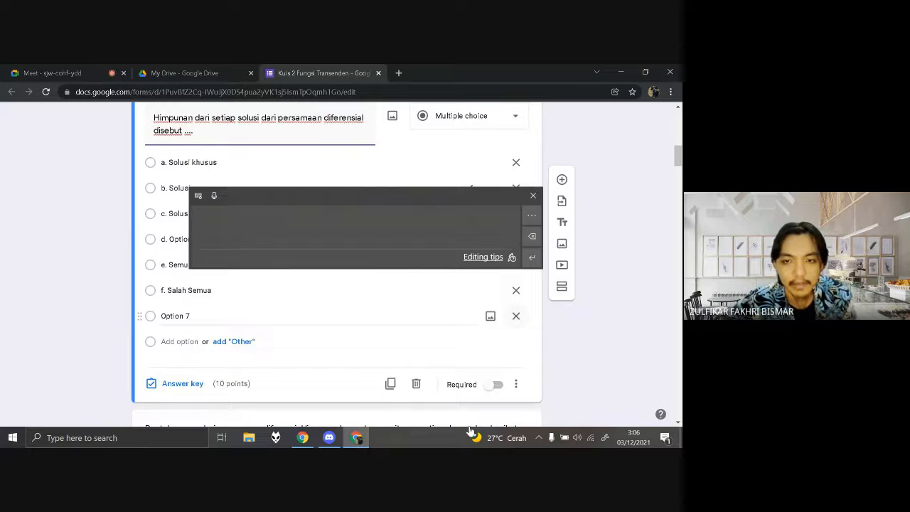
Step: Remove the extra options "Option 7" and "f. Salah Semua" from the first question of section 2
key(BackSpace)
key(BackSpace)
key(BackSpace)
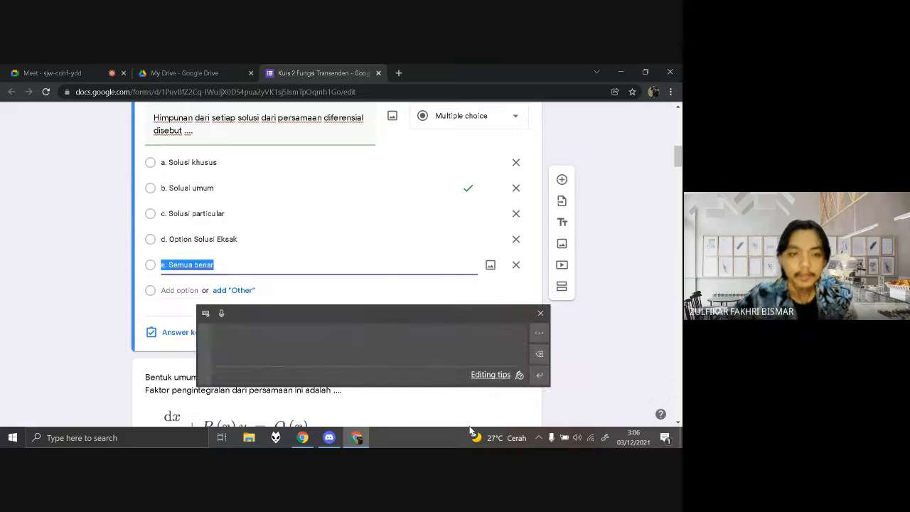
Step: Switch to Word and create a blank document
scroll(470, 427, down, 2)
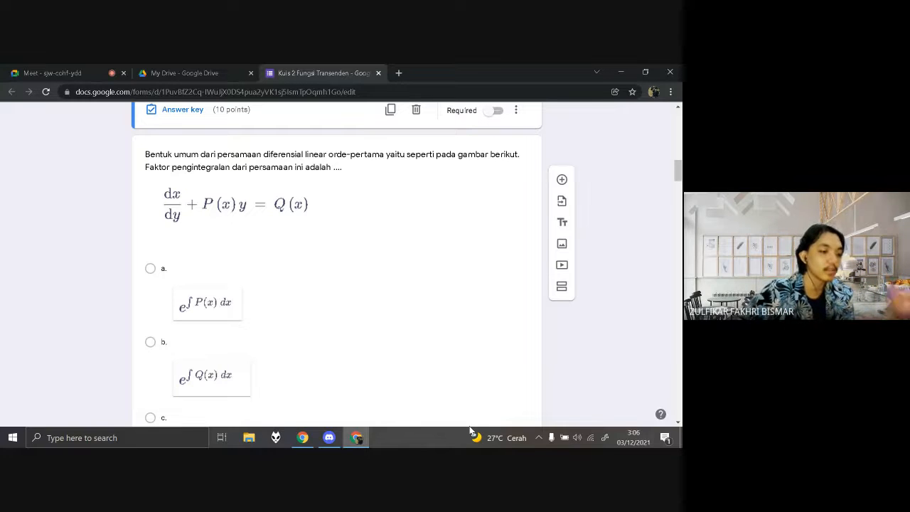
key(super+s)
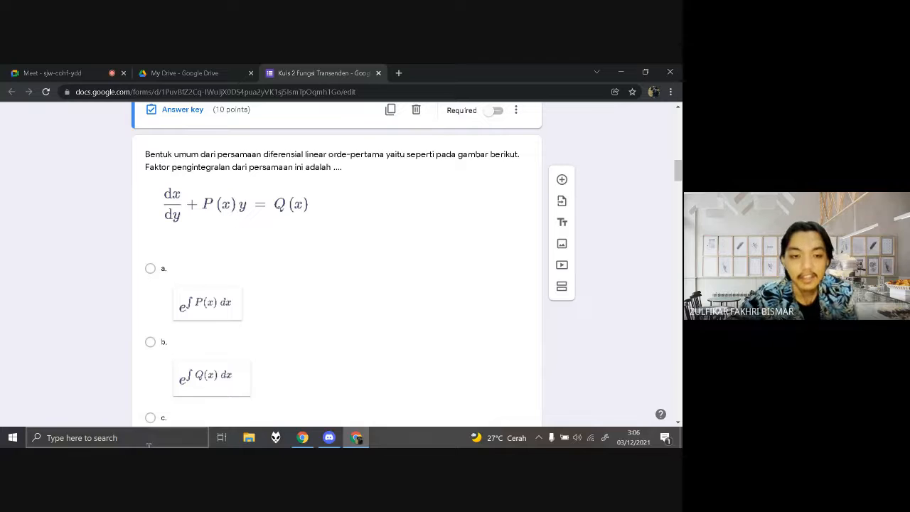
text(winword)
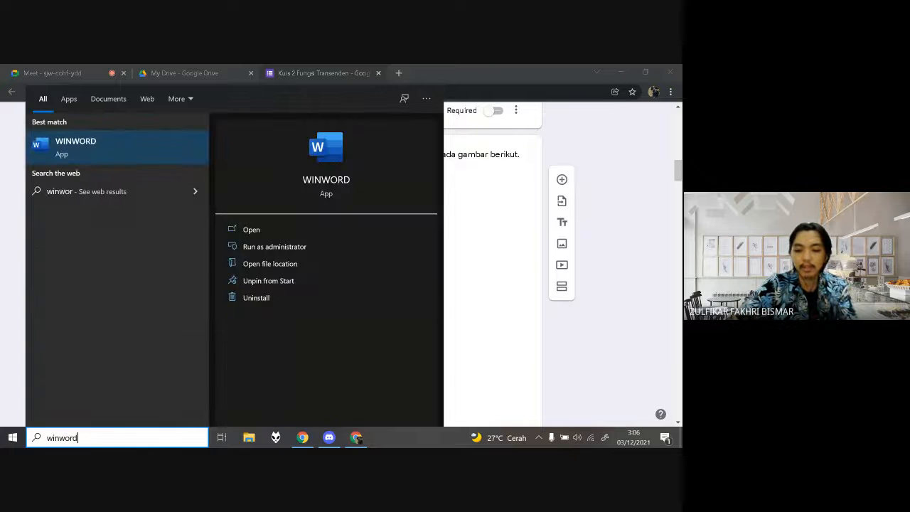
key(Return)
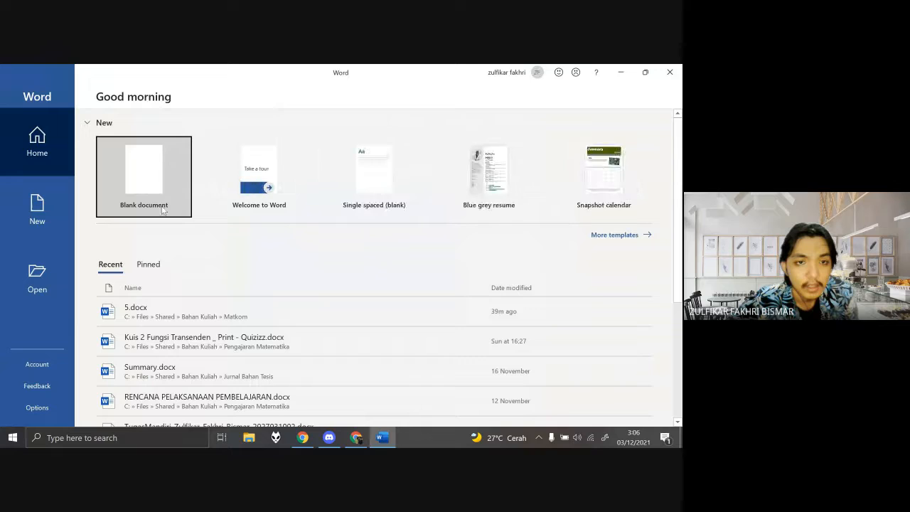
click(189, 226)
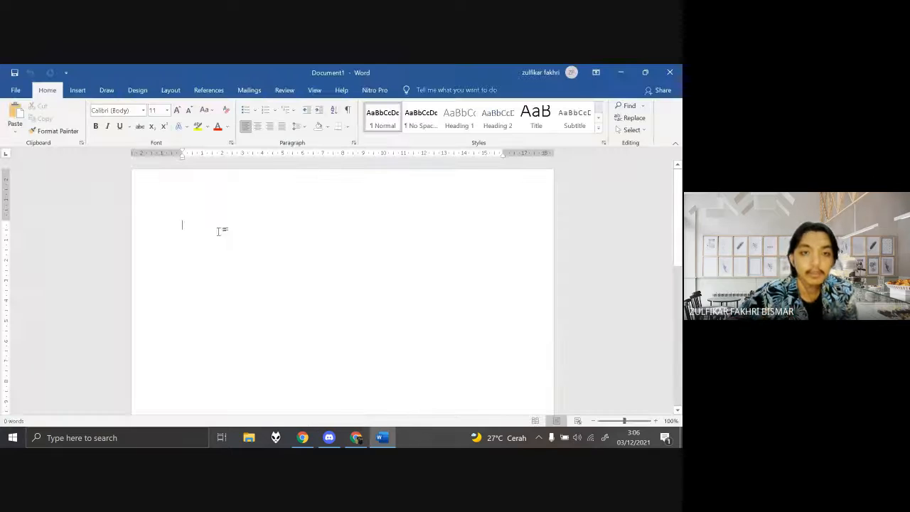
Step: Try inserting an equation with the fraction dx/dy, and undo it
click(76, 93)
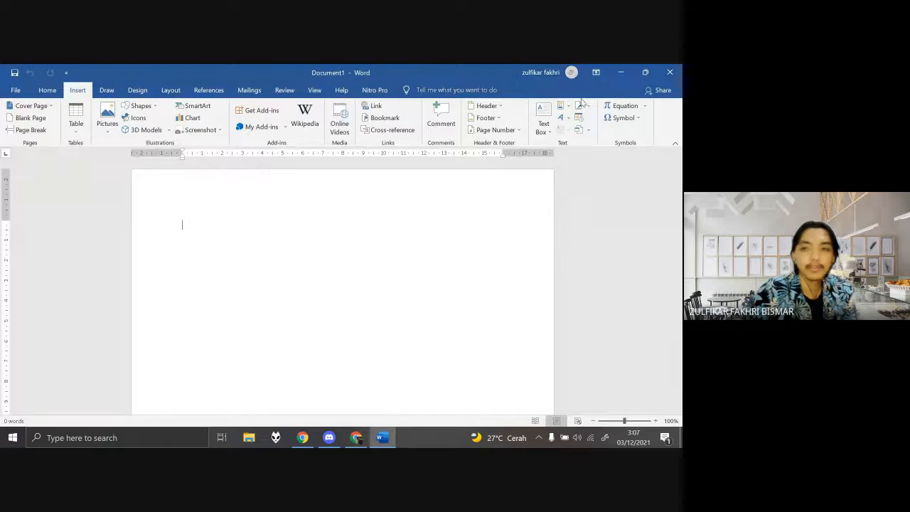
click(621, 105)
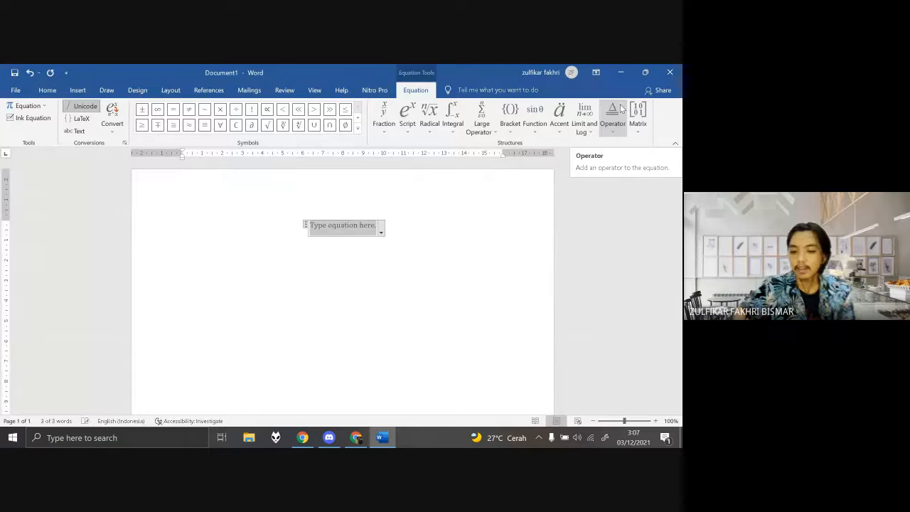
text(dx/dy)
key(space)
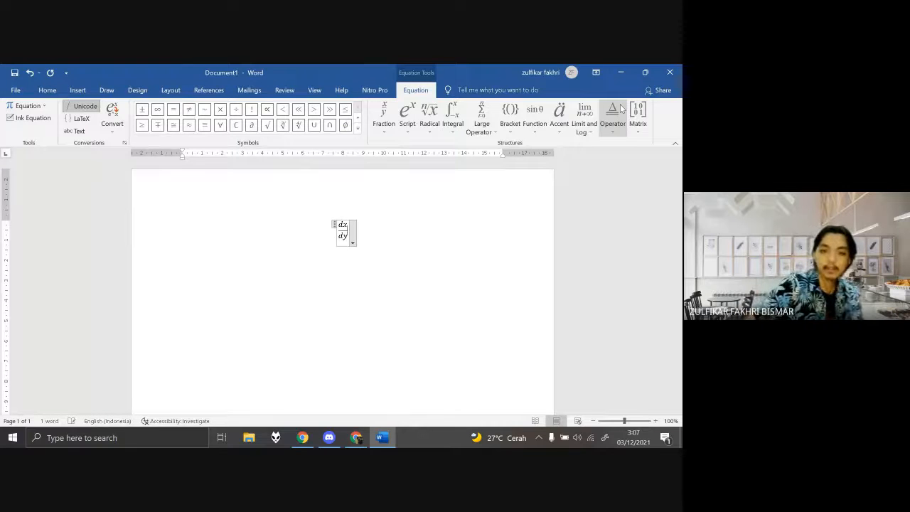
key(ctrl+z)
key(ctrl+z)
key(ctrl+z)
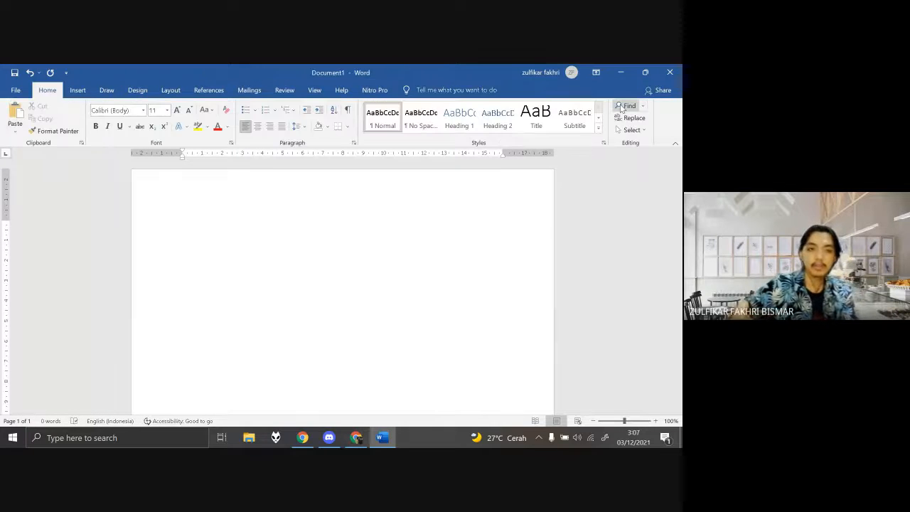
Step: Handwrite the fraction dx/dy in a new Ink to Math equation, erasing the equals sign drawn after it
click(107, 90)
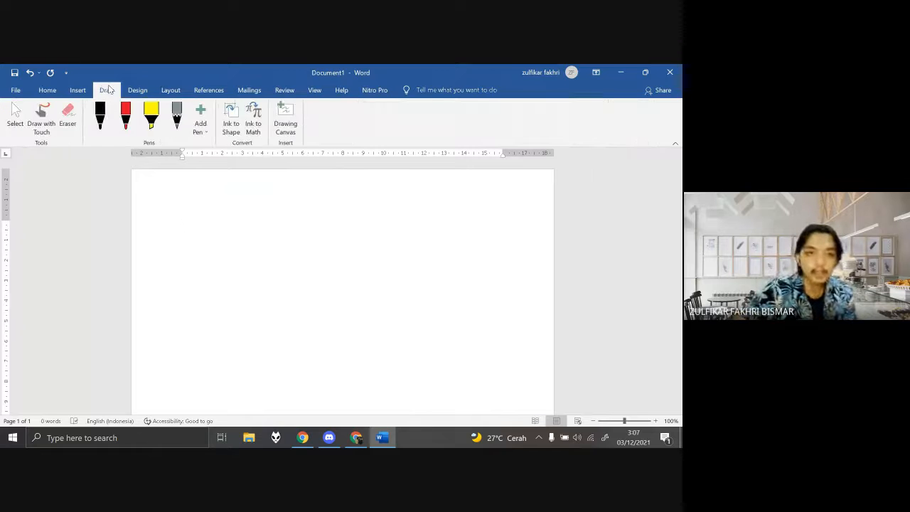
click(15, 115)
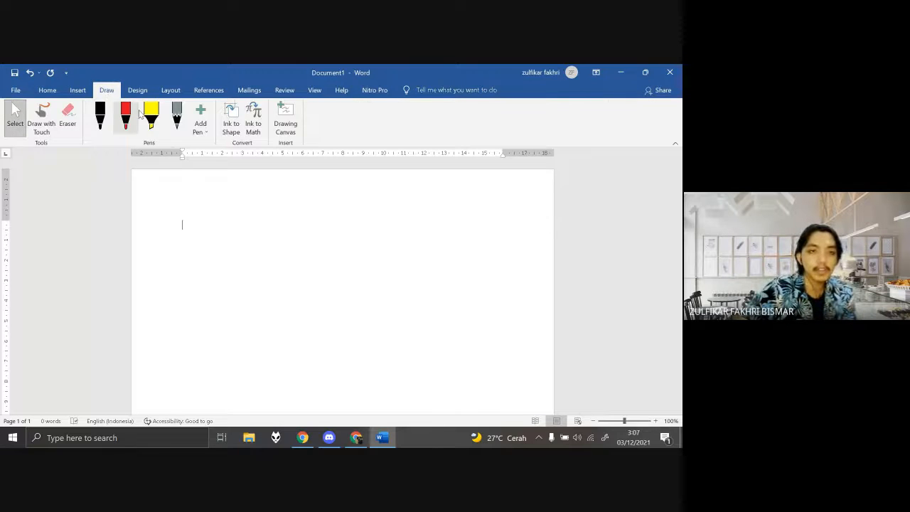
click(253, 121)
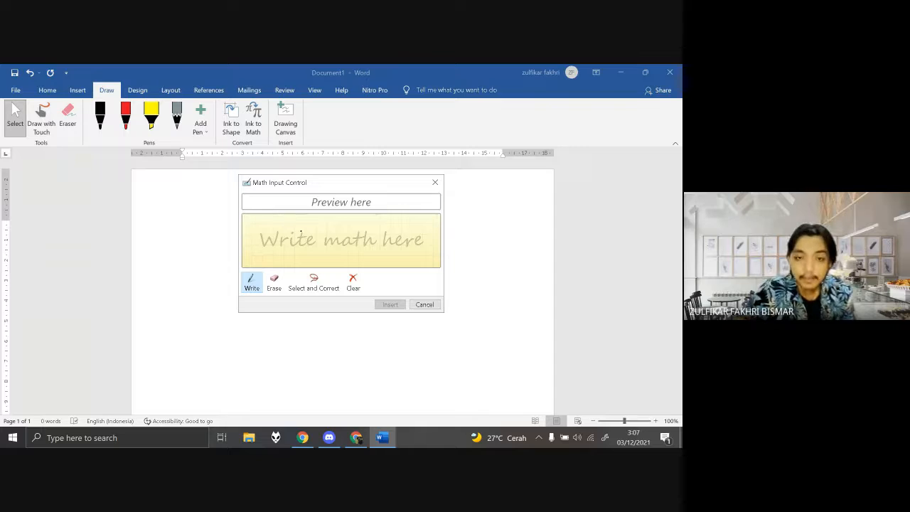
mouse_move(283, 220)
mouse_down()
mouse_move(284, 235)
mouse_move(295, 237)
mouse_up()
mouse_move(269, 242)
mouse_down()
mouse_move(298, 243)
mouse_move(287, 274)
mouse_up()
drag(308, 243, 315, 242)
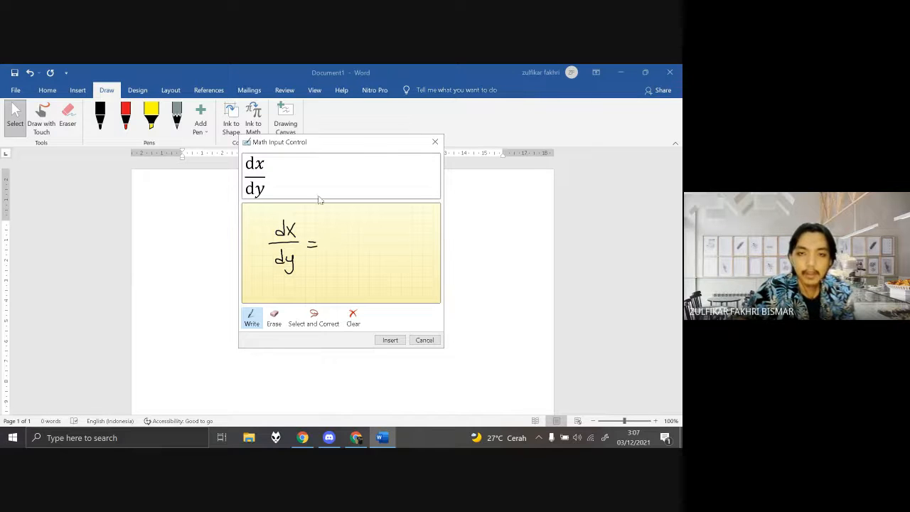
click(274, 318)
click(314, 242)
click(253, 318)
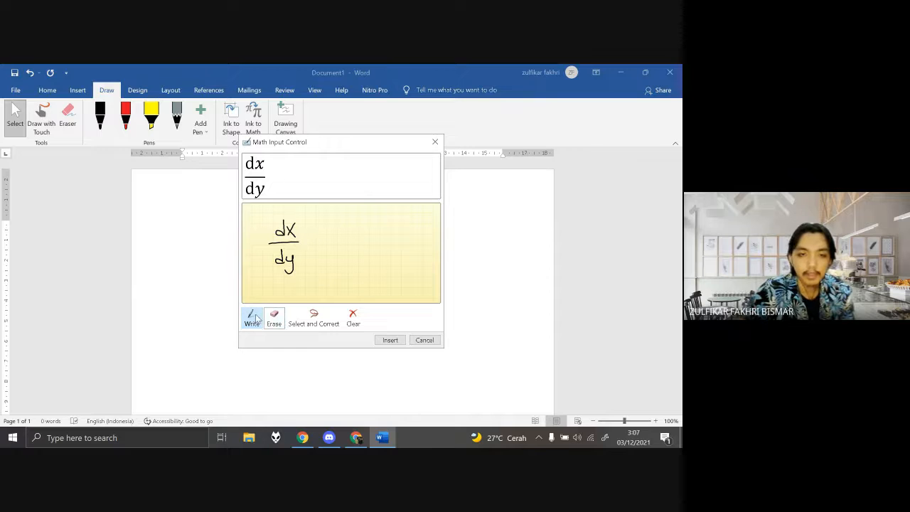
Step: Complete the handwritten equation with + P(x)y = Q(x) and insert it into the document
drag(311, 233, 311, 254)
drag(339, 224, 341, 261)
drag(338, 225, 343, 242)
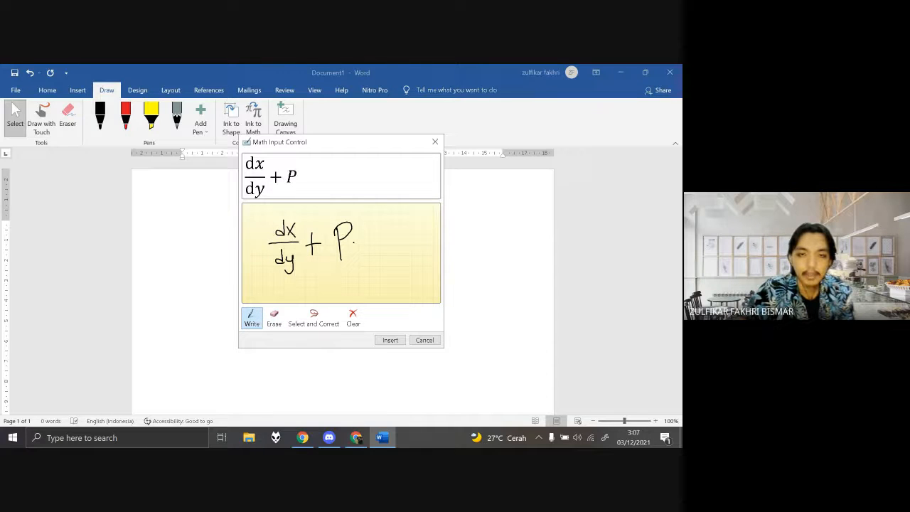
drag(384, 240, 391, 266)
drag(403, 243, 456, 249)
drag(466, 236, 481, 250)
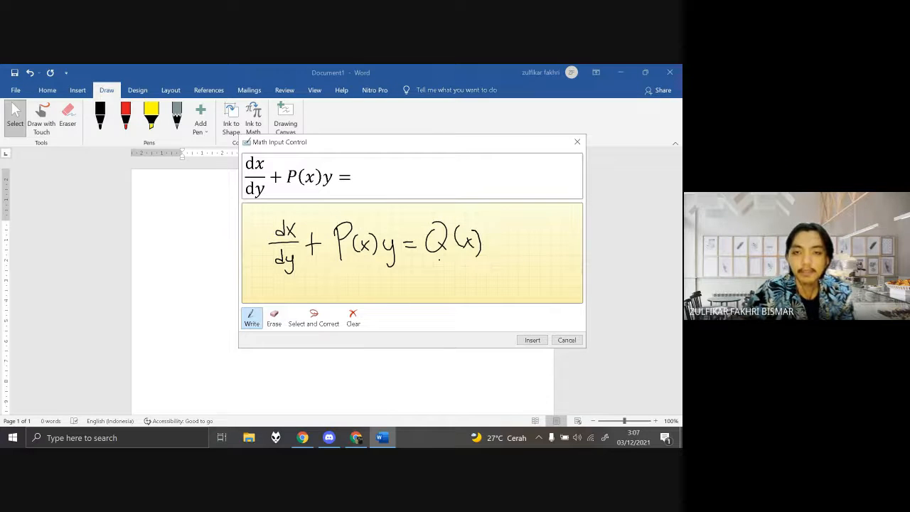
click(532, 341)
click(517, 320)
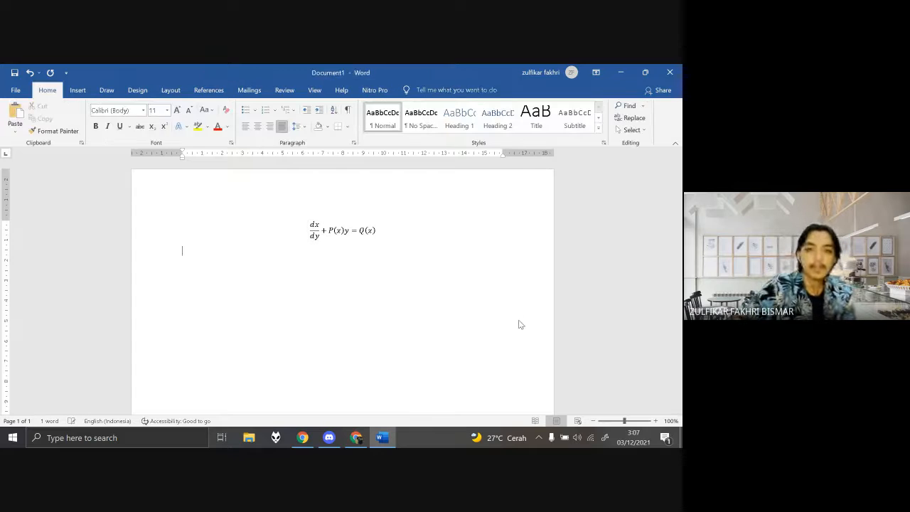
Step: Start a second Ink to Math equation and handwrite e with the exponent α
click(78, 90)
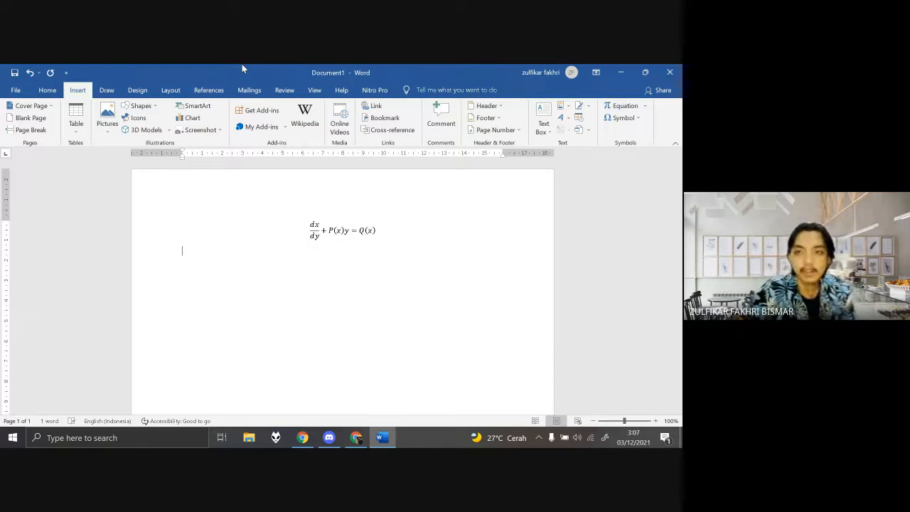
click(107, 90)
click(254, 123)
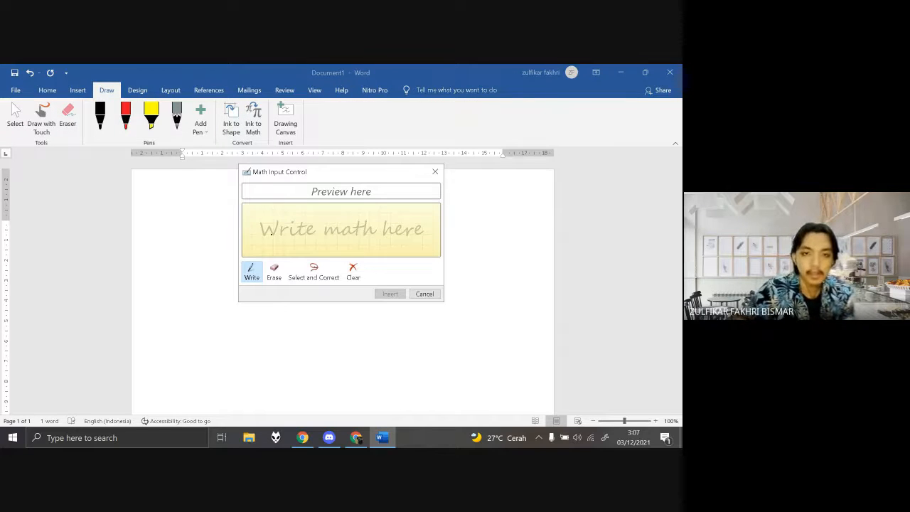
mouse_move(271, 233)
mouse_down()
mouse_move(286, 242)
mouse_move(312, 215)
mouse_move(299, 258)
mouse_up()
click(274, 307)
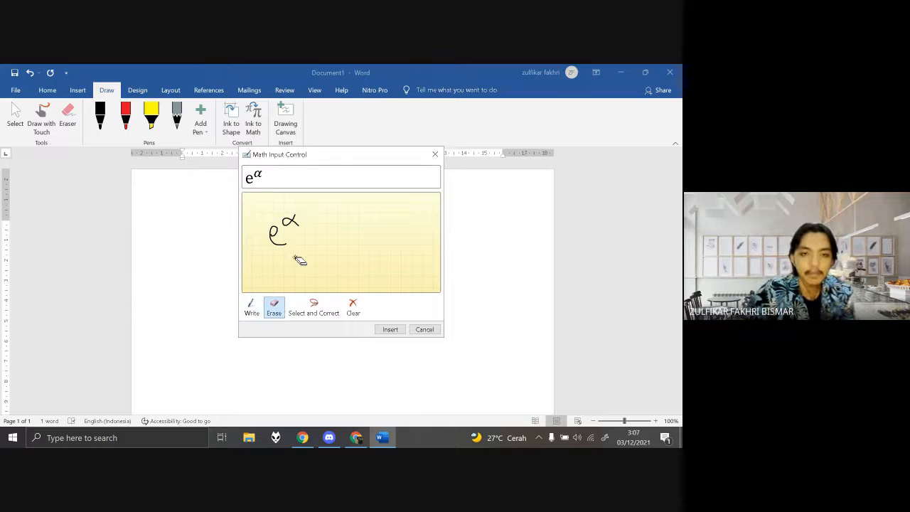
Step: Extend the exponent to αt, handwrite sin(ωt) after it, and insert the equation below the first one
click(252, 307)
drag(303, 212, 310, 226)
mouse_move(300, 219)
mouse_down()
mouse_move(310, 218)
mouse_move(327, 241)
mouse_move(362, 239)
mouse_up()
mouse_move(376, 216)
mouse_down()
mouse_move(371, 241)
mouse_move(406, 226)
mouse_move(416, 237)
mouse_move(423, 227)
mouse_up()
drag(425, 216, 427, 251)
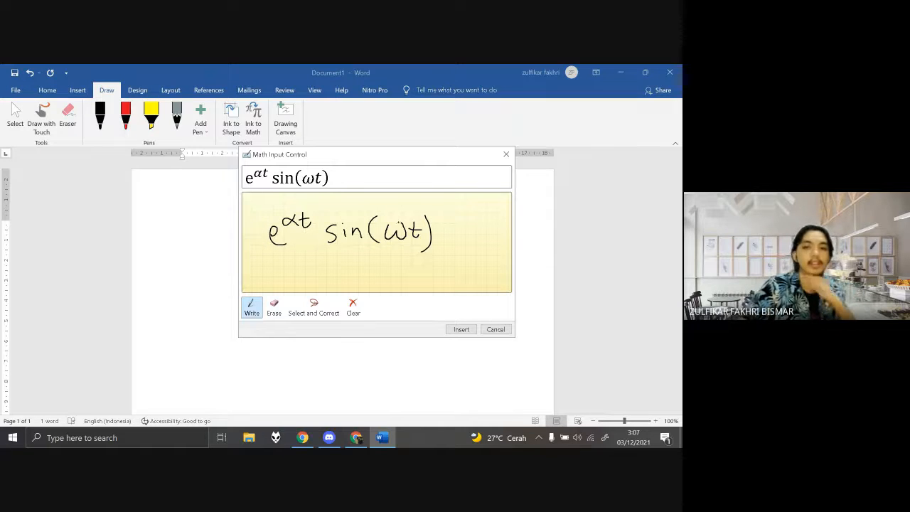
click(462, 329)
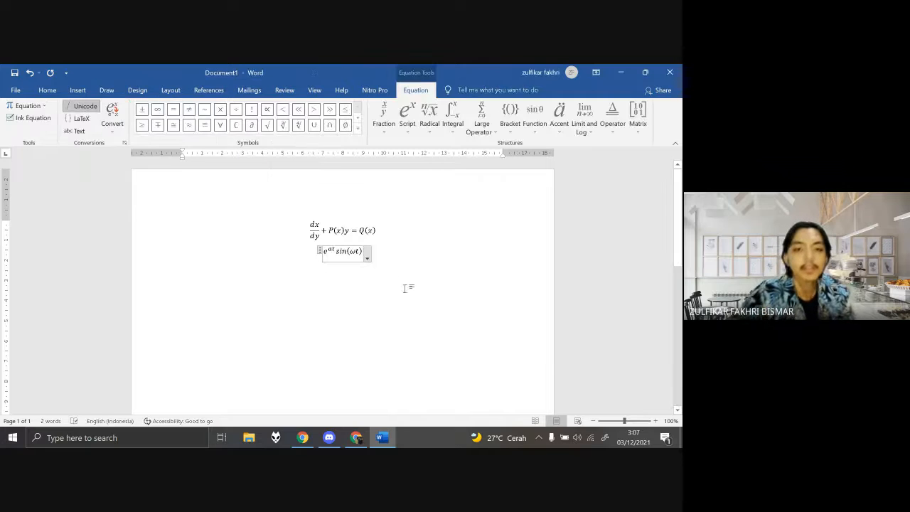
click(427, 277)
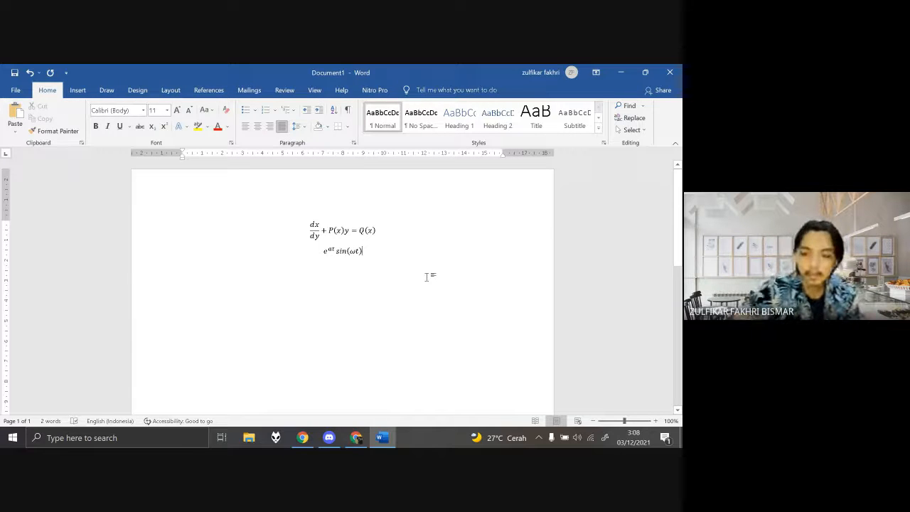
Step: Switch to Paint and paste the captured screenshot of the Word document
click(162, 438)
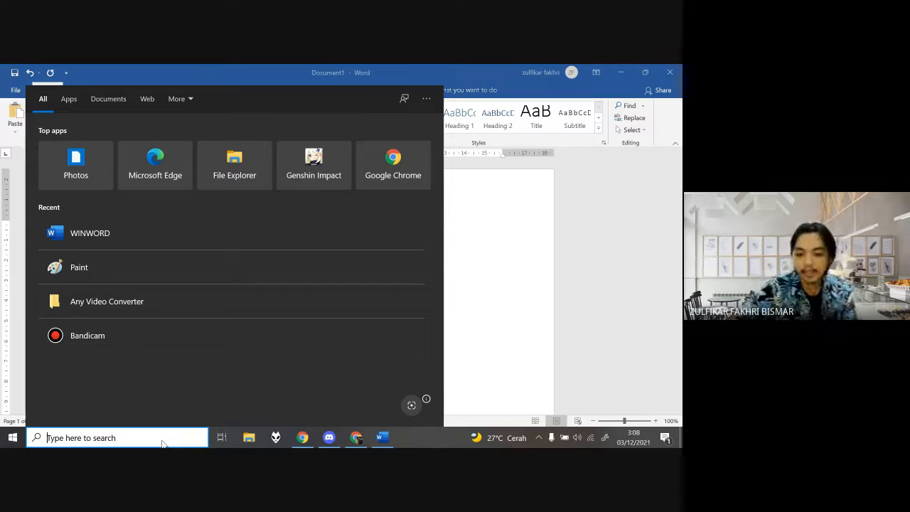
text(mspaint)
key(Return)
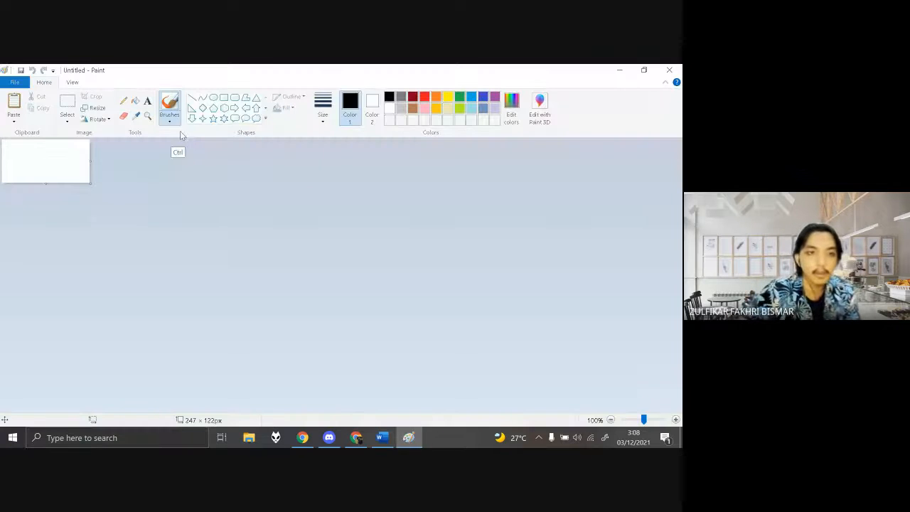
key(ctrl+v)
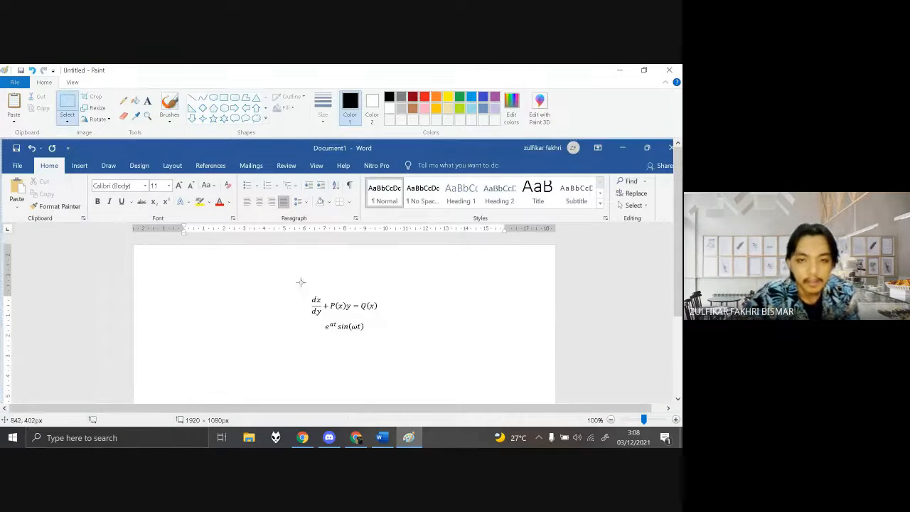
Step: Take the area around both equations from the screenshot and paste it into a new image, discarding the full screenshot
mouse_move(301, 283)
mouse_down()
mouse_move(377, 319)
mouse_move(388, 341)
mouse_up()
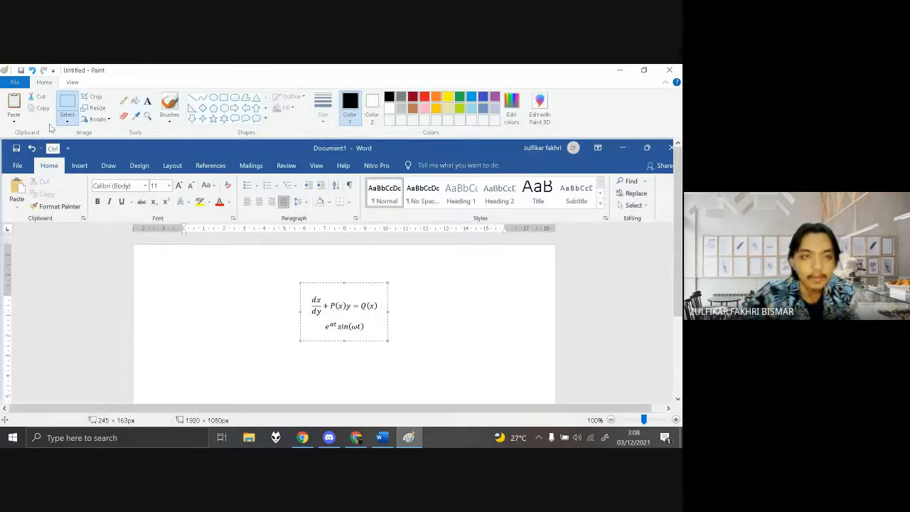
click(14, 82)
click(27, 95)
click(360, 252)
key(ctrl+v)
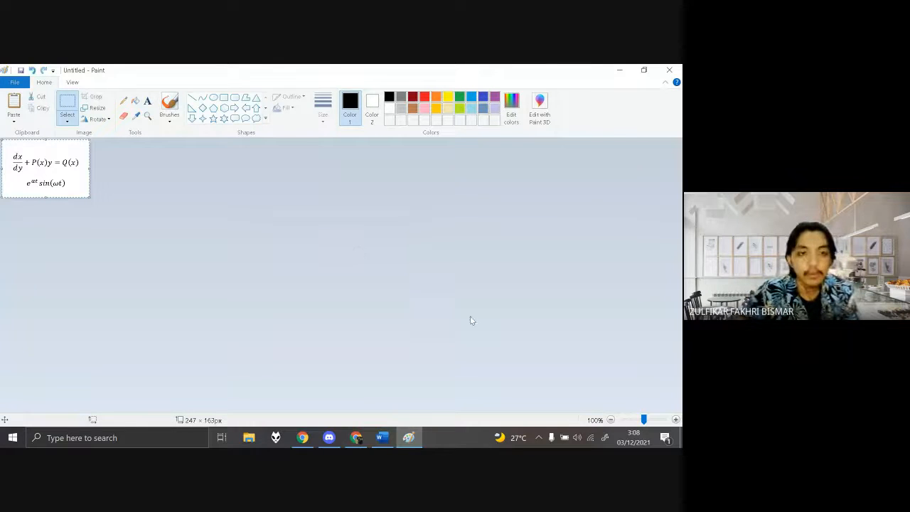
click(451, 308)
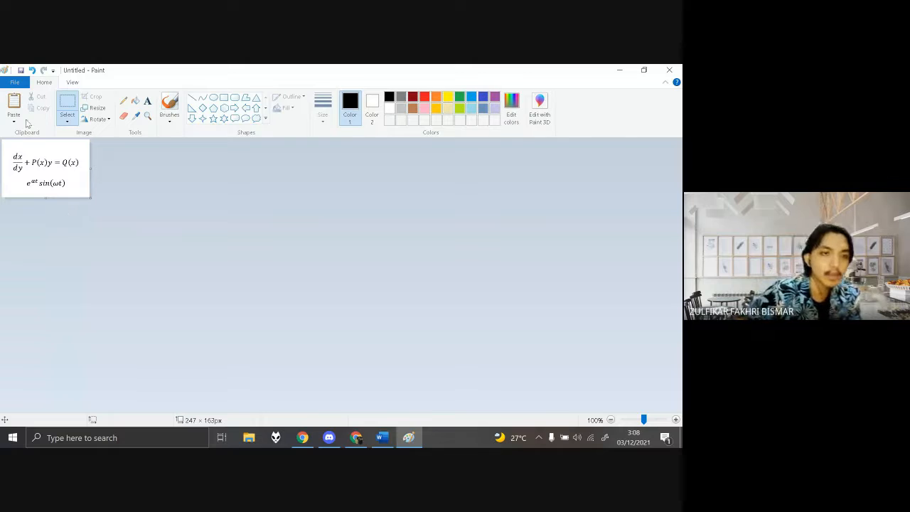
Step: Open the dialog for saving the equation image as PNG and look through the question images in the folder
click(15, 82)
click(60, 170)
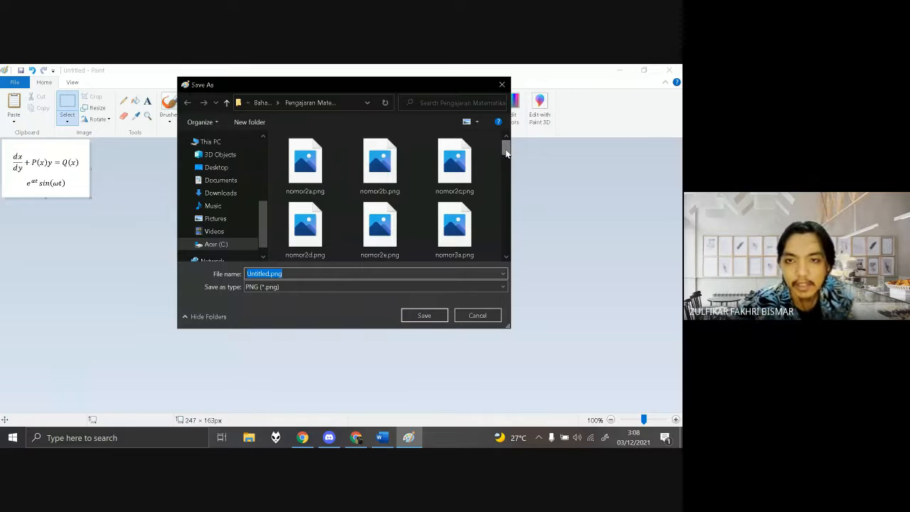
mouse_move(506, 151)
mouse_down()
mouse_move(511, 165)
mouse_move(504, 149)
mouse_up()
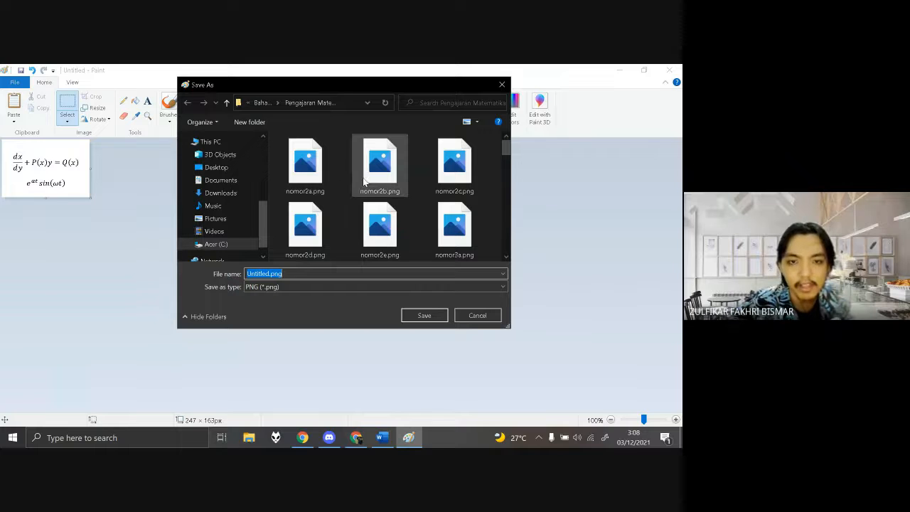
Step: Switch back to the quiz form in Chrome, review the integrating factor question's image options, and open its answer key
click(357, 437)
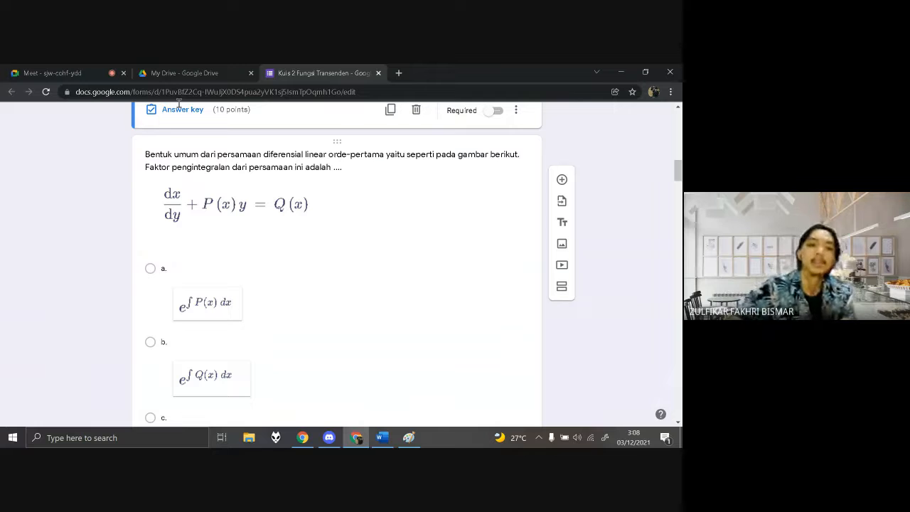
scroll(180, 104, down, 3)
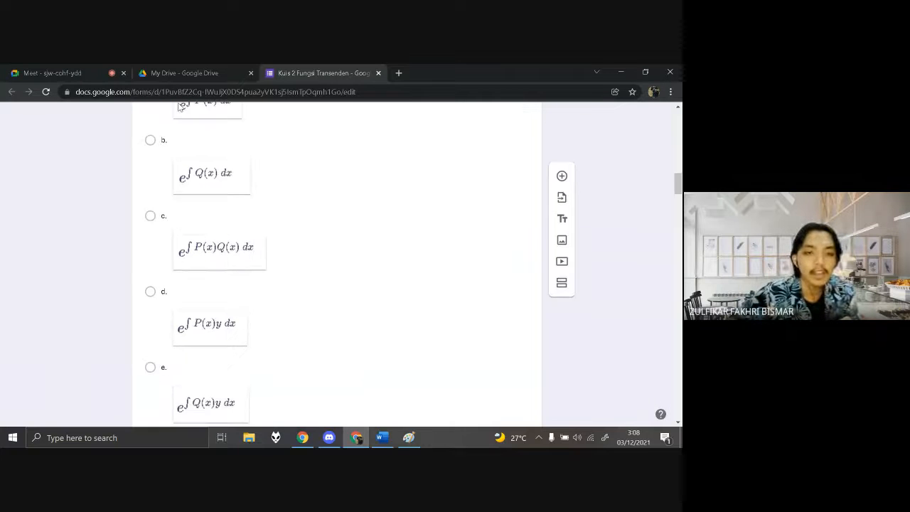
scroll(180, 108, down, 3)
scroll(179, 108, up, 1)
click(165, 192)
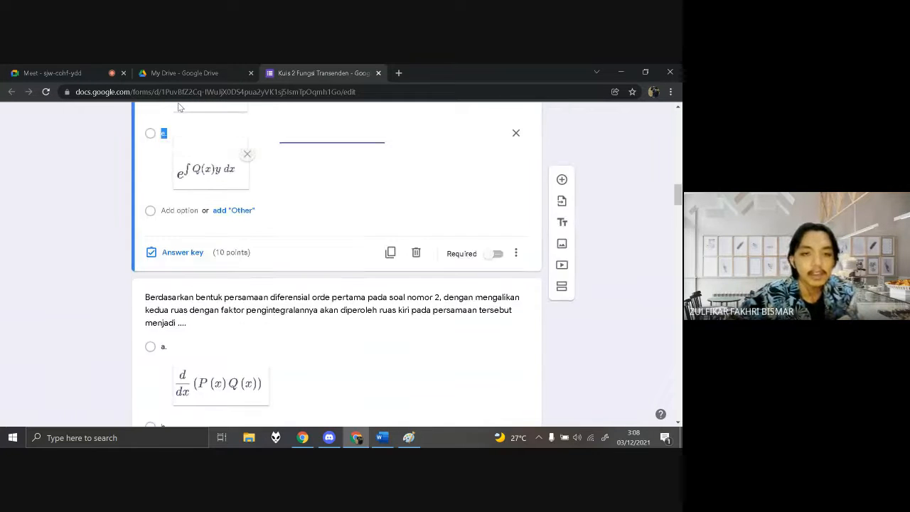
click(183, 253)
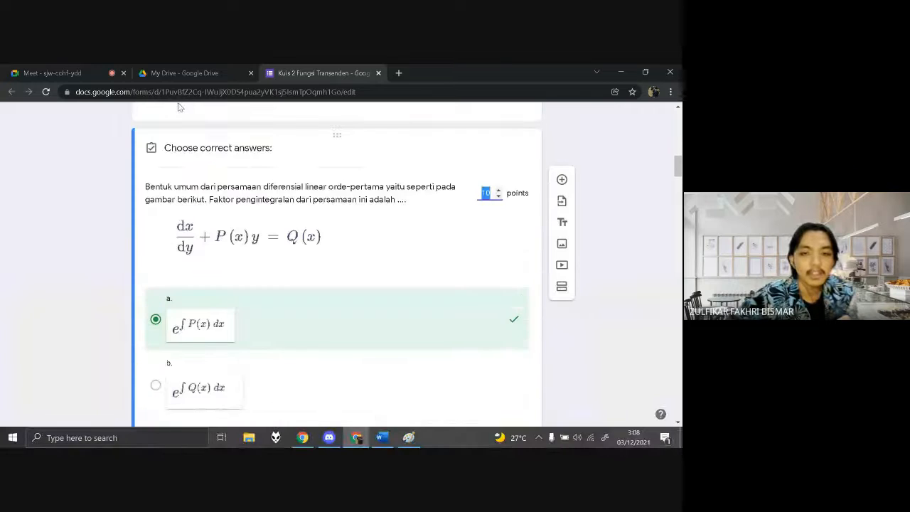
Step: Close the integrating factor question's answer key and return to its question editor
scroll(179, 107, down, 1)
scroll(179, 105, down, 5)
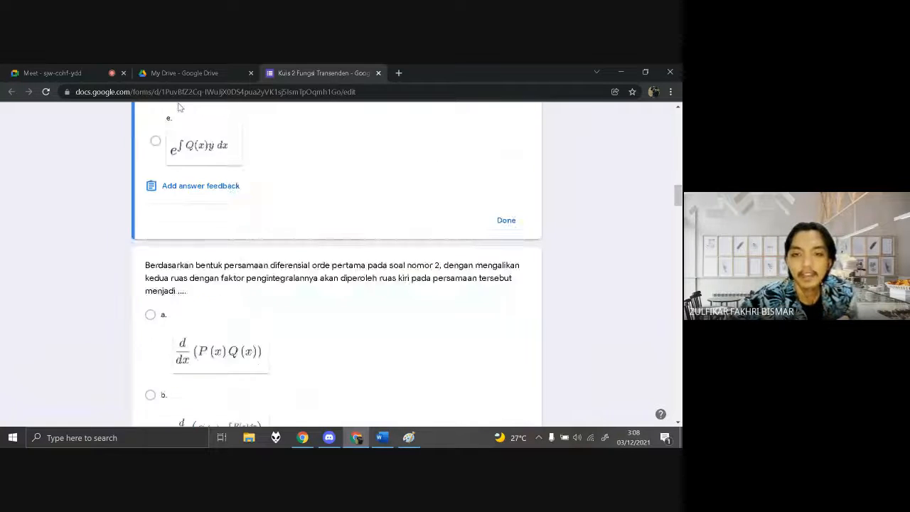
click(506, 259)
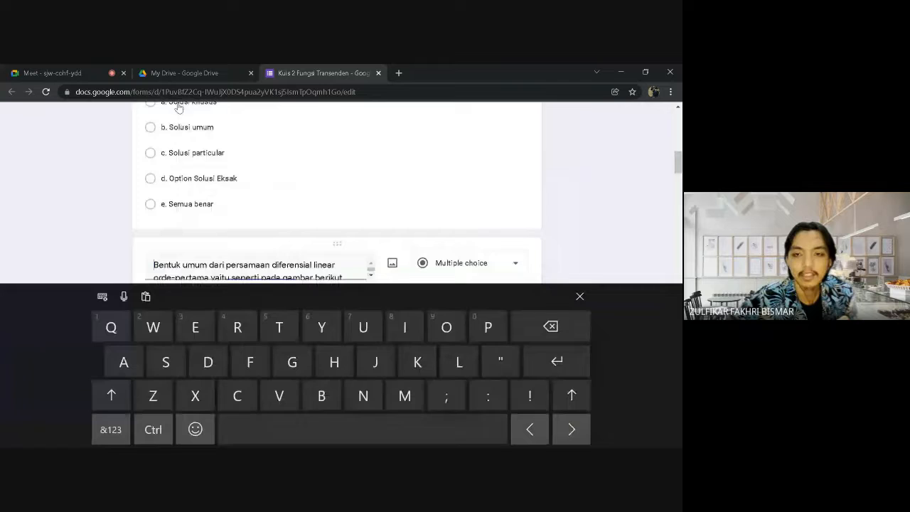
click(405, 282)
scroll(405, 282, down, 1)
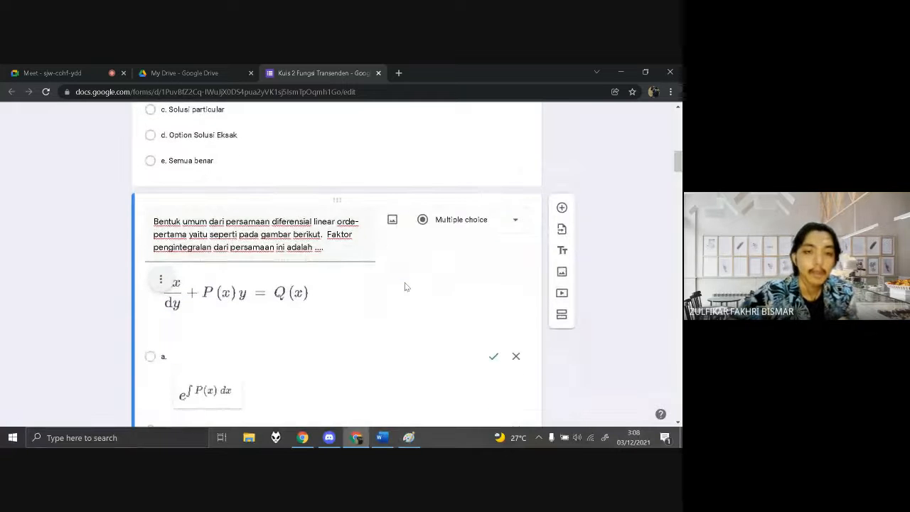
Step: Review the remaining quiz questions and their equation-image options through to the end of the form
scroll(405, 282, down, 4)
scroll(404, 286, down, 5)
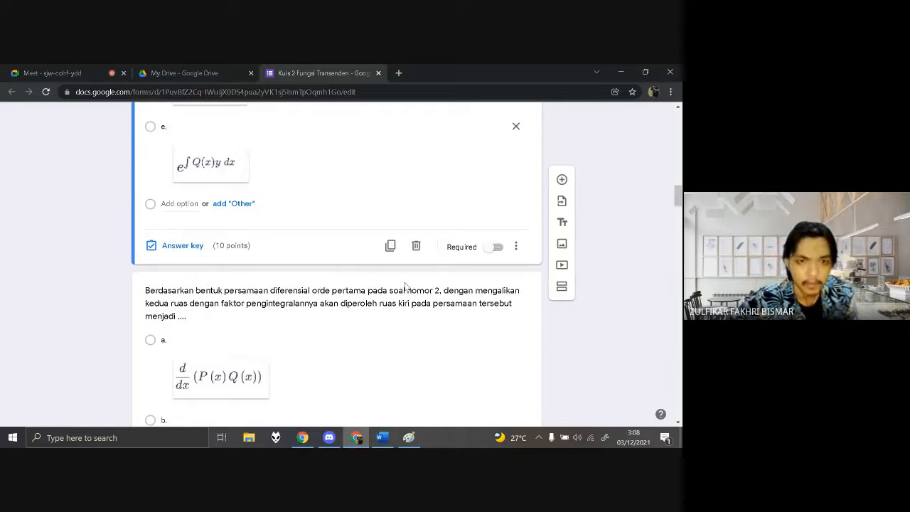
scroll(406, 286, down, 1)
scroll(405, 286, up, 2)
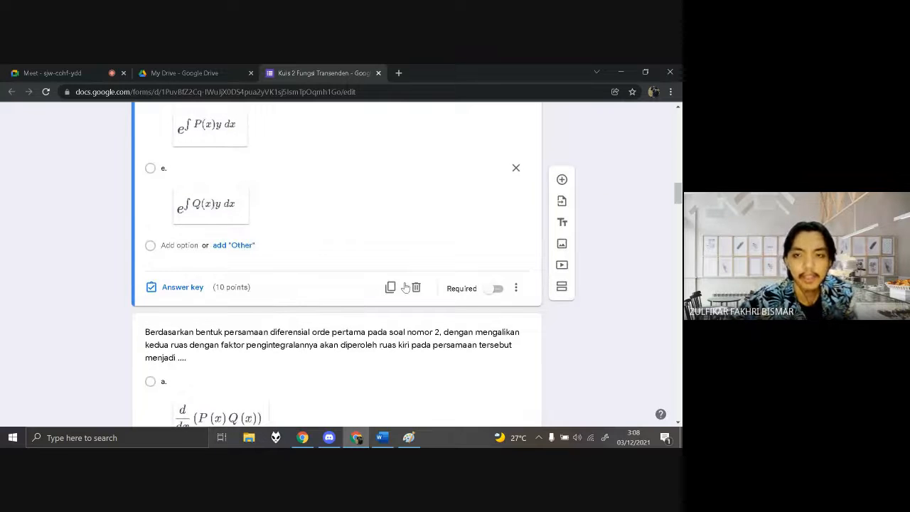
scroll(405, 286, down, 3)
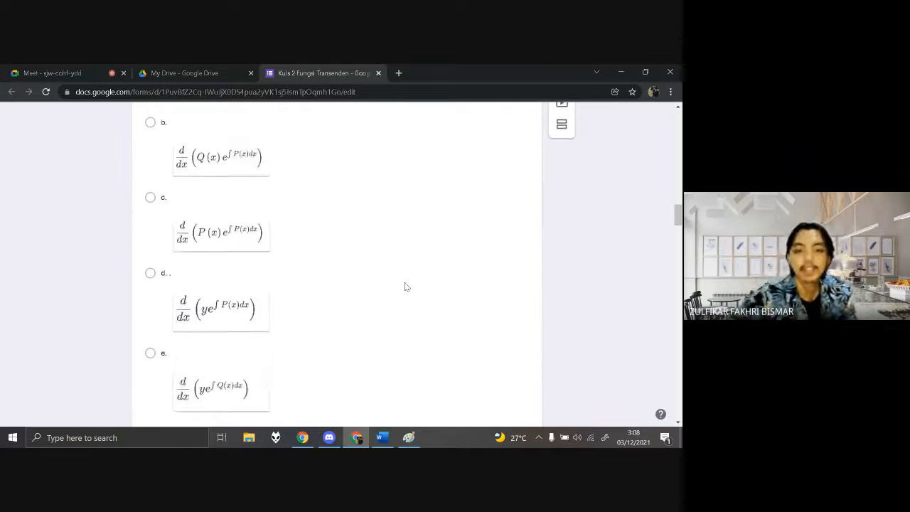
scroll(405, 286, up, 2)
scroll(405, 287, down, 1)
scroll(404, 287, down, 10)
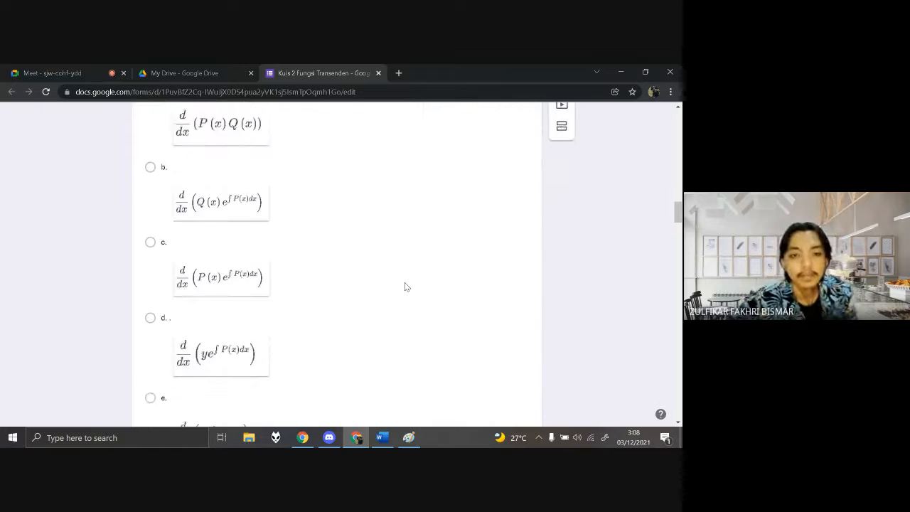
scroll(404, 286, down, 15)
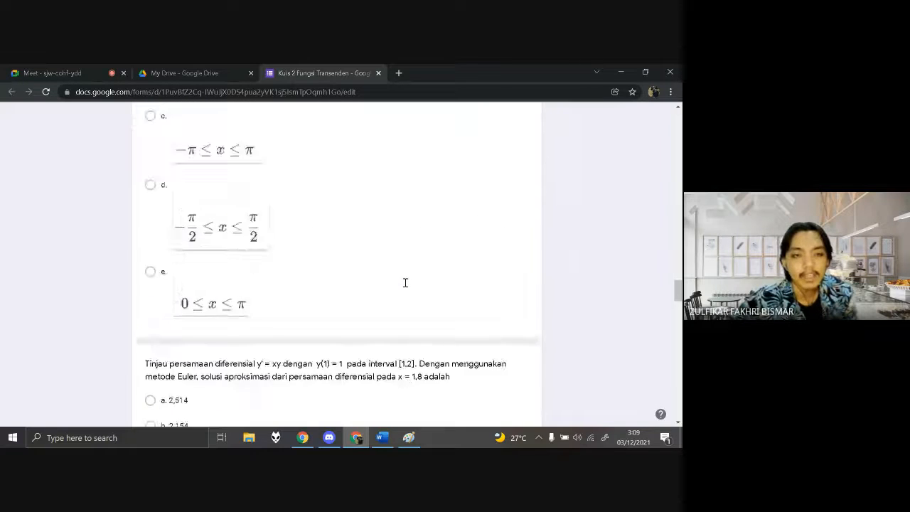
scroll(405, 287, down, 2)
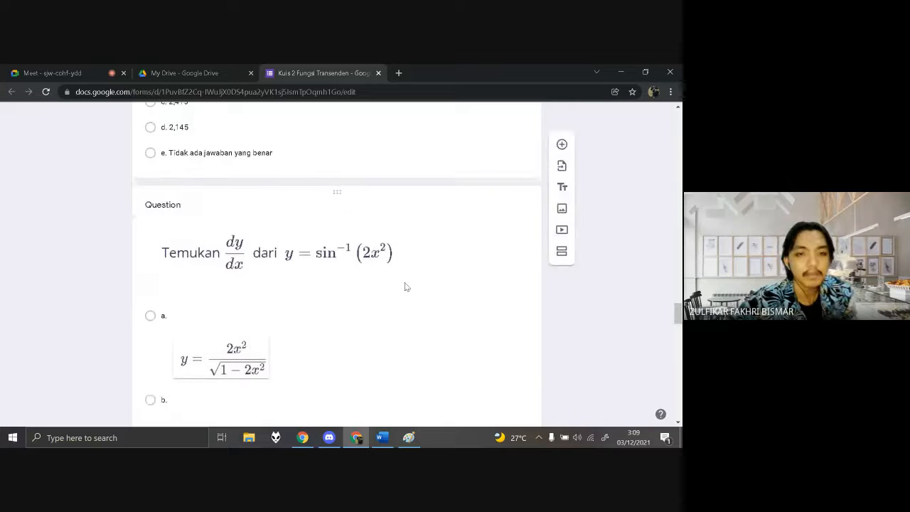
scroll(405, 287, down, 12)
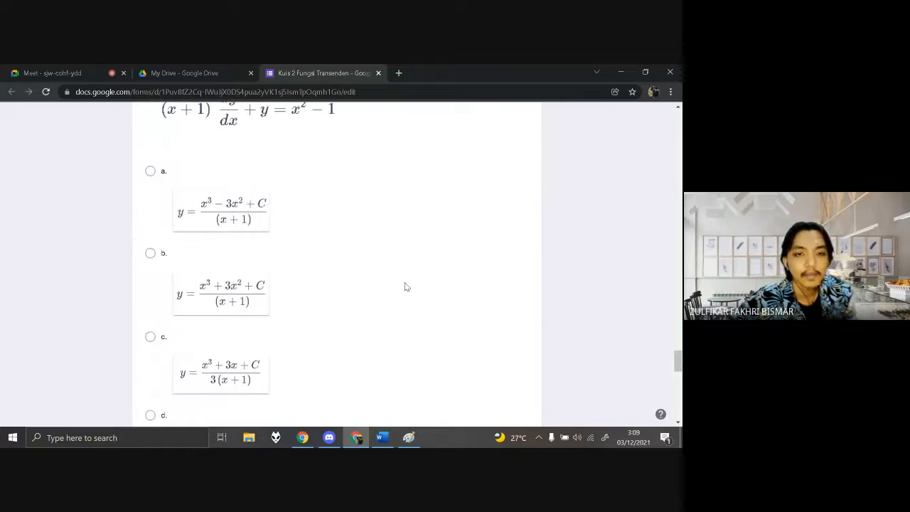
scroll(405, 287, down, 10)
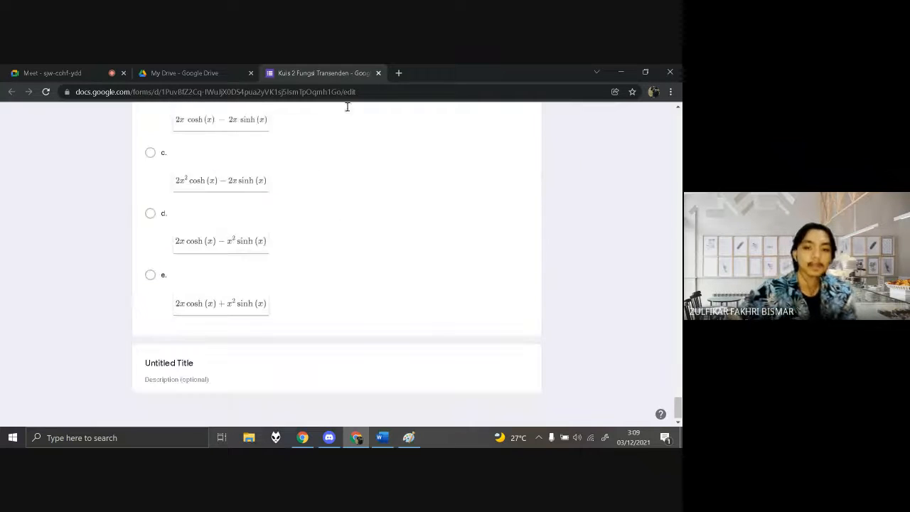
scroll(392, 252, up, 20)
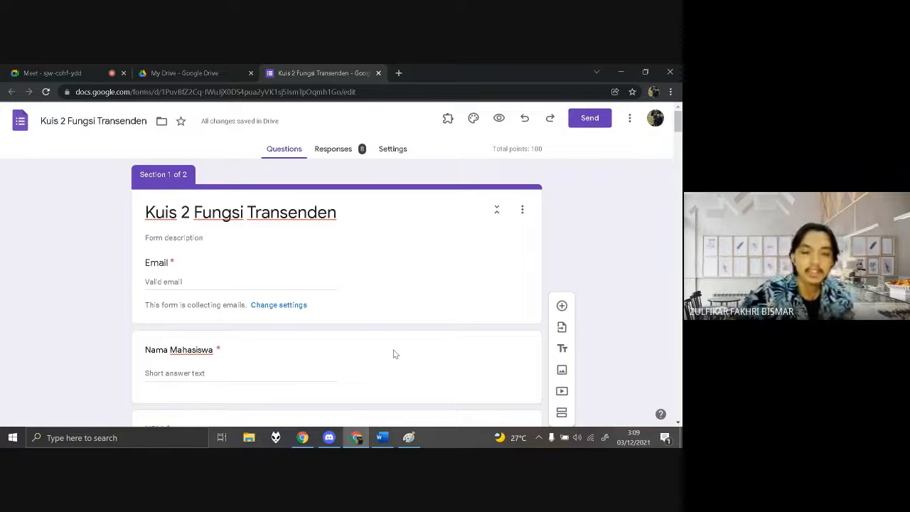
Step: Open the form's settings and examine the quiz options, then expand and review the settings for collecting responses
click(392, 148)
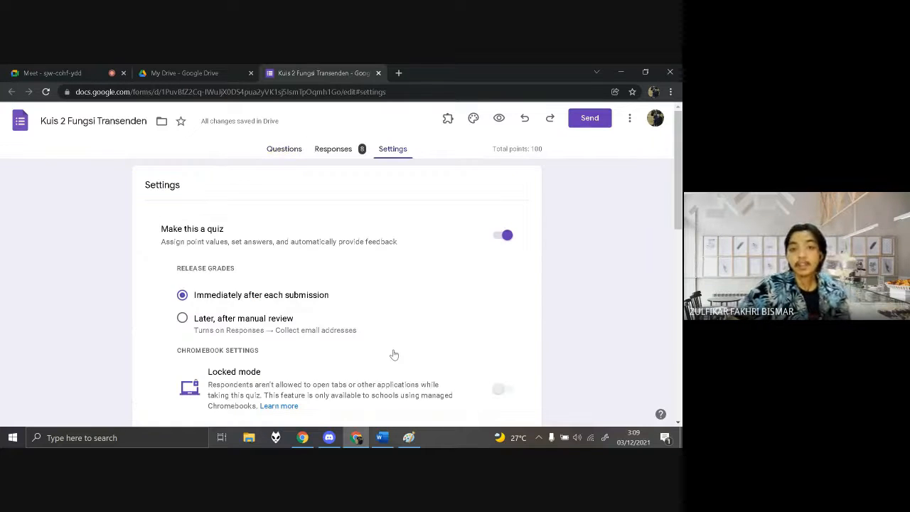
scroll(396, 353, down, 8)
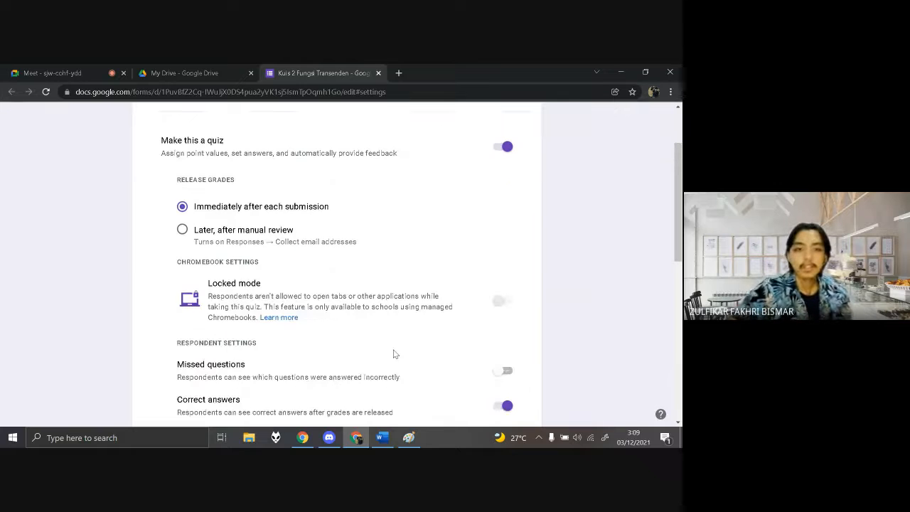
scroll(395, 353, up, 3)
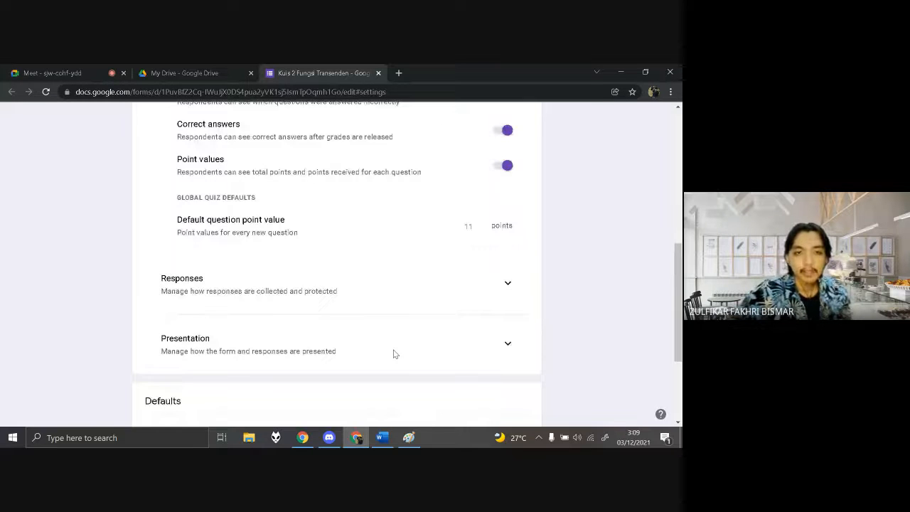
scroll(396, 353, down, 2)
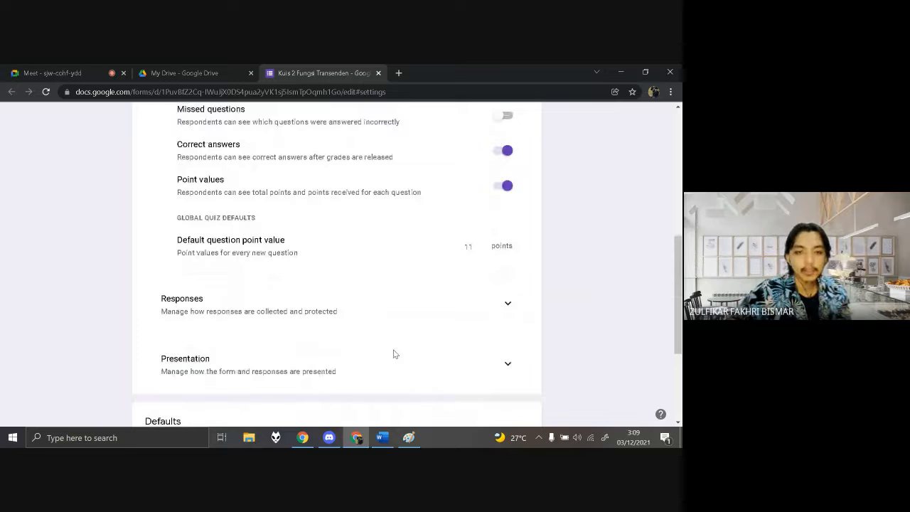
key(Return)
scroll(396, 353, down, 1)
scroll(396, 354, down, 2)
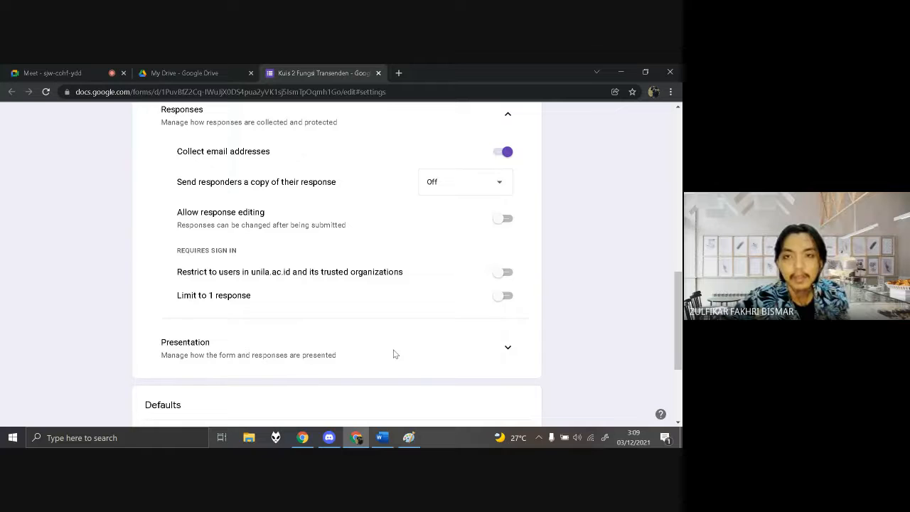
scroll(395, 354, up, 10)
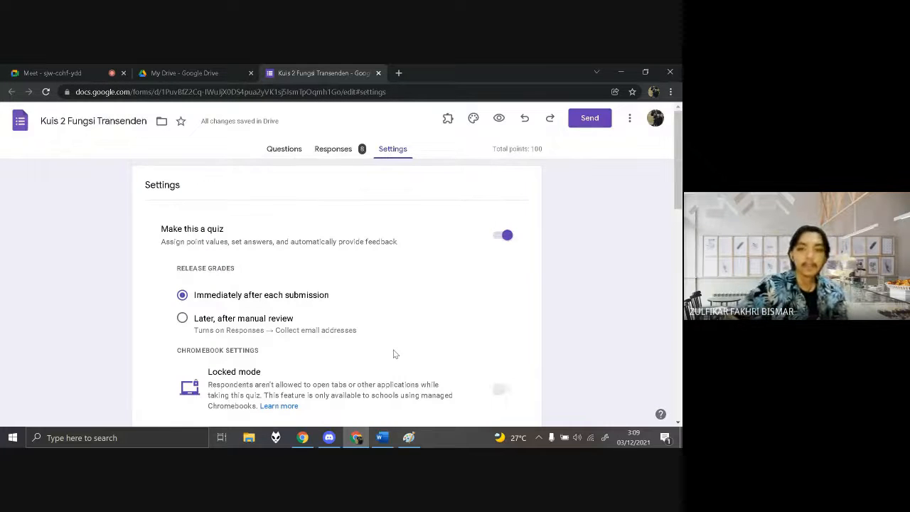
Step: Try to open the form's responses, and reload the form by closing and reopening it
key(Right)
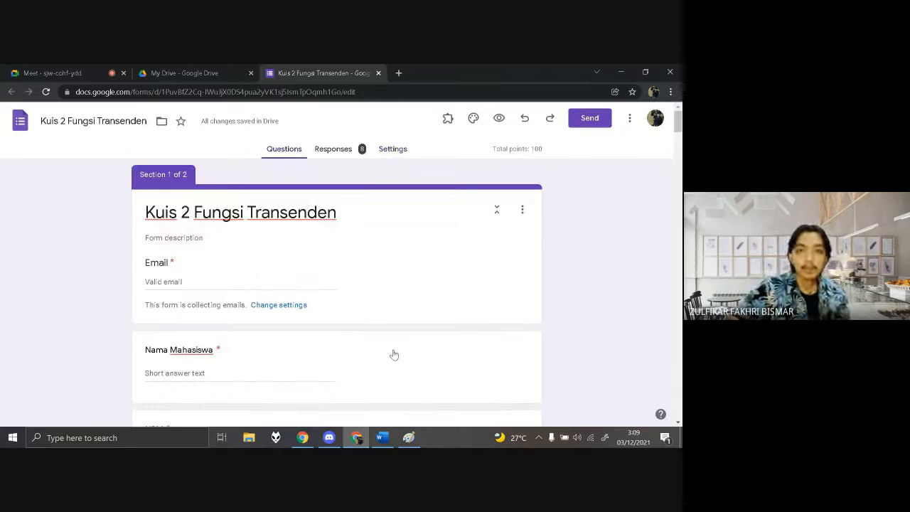
key(alt+Right)
key(alt+Left)
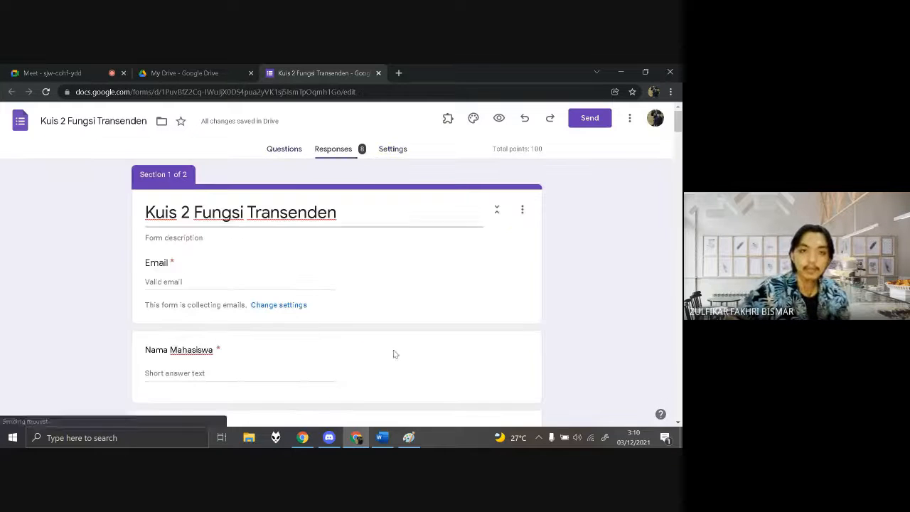
click(379, 73)
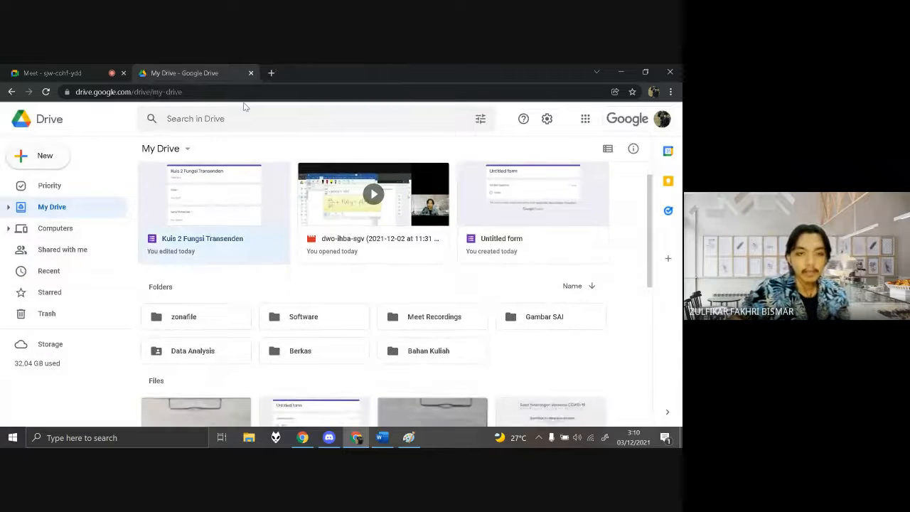
key(ctrl+shift+t)
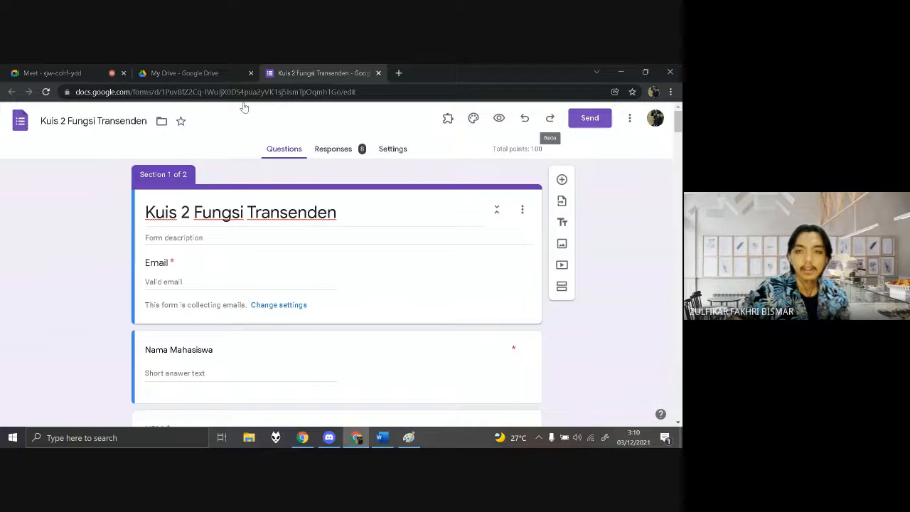
Step: Generate a shortened link for sending the form and switch back to the Google Meet call
click(590, 117)
click(292, 196)
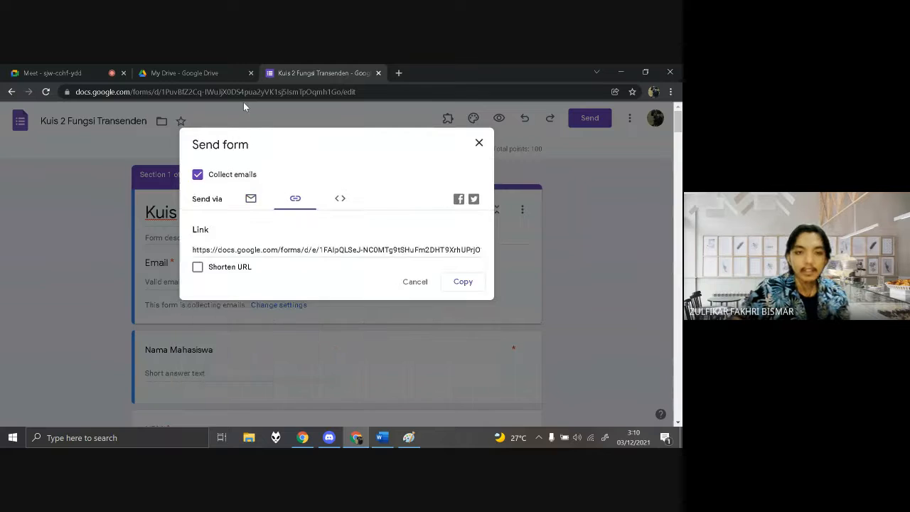
click(198, 266)
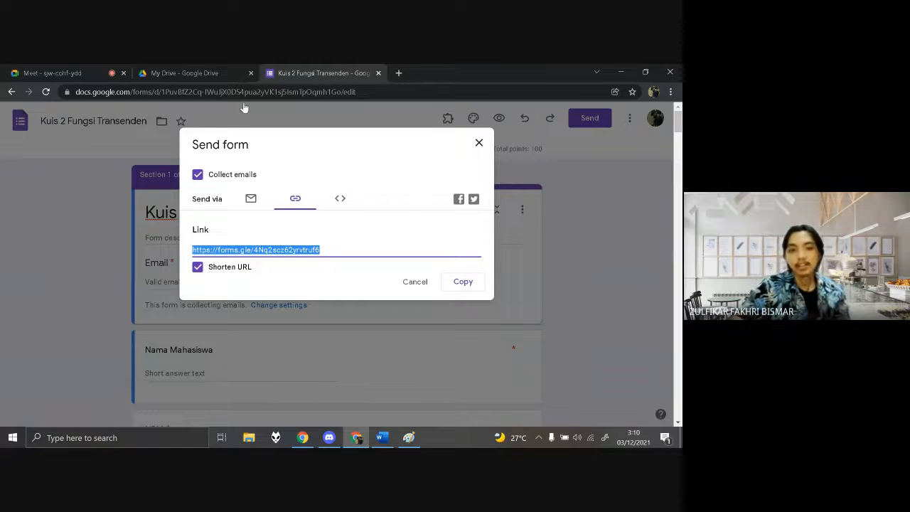
click(220, 71)
click(52, 73)
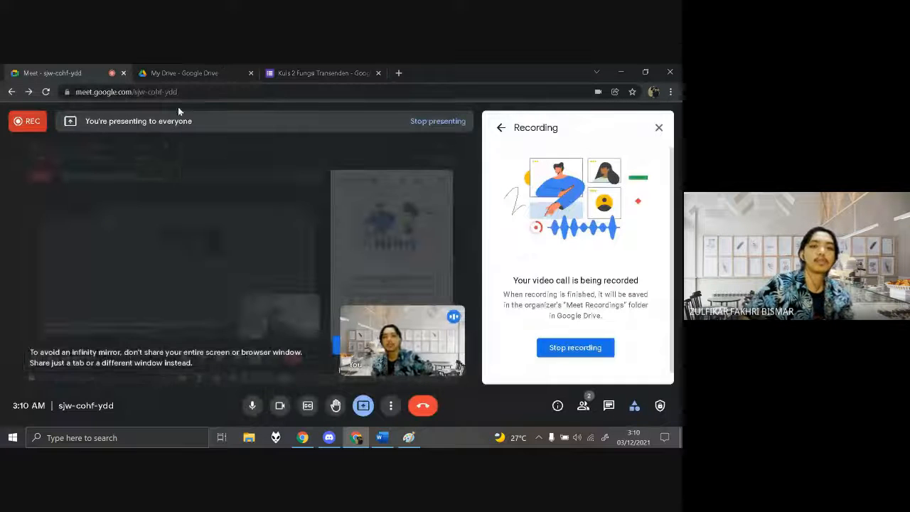